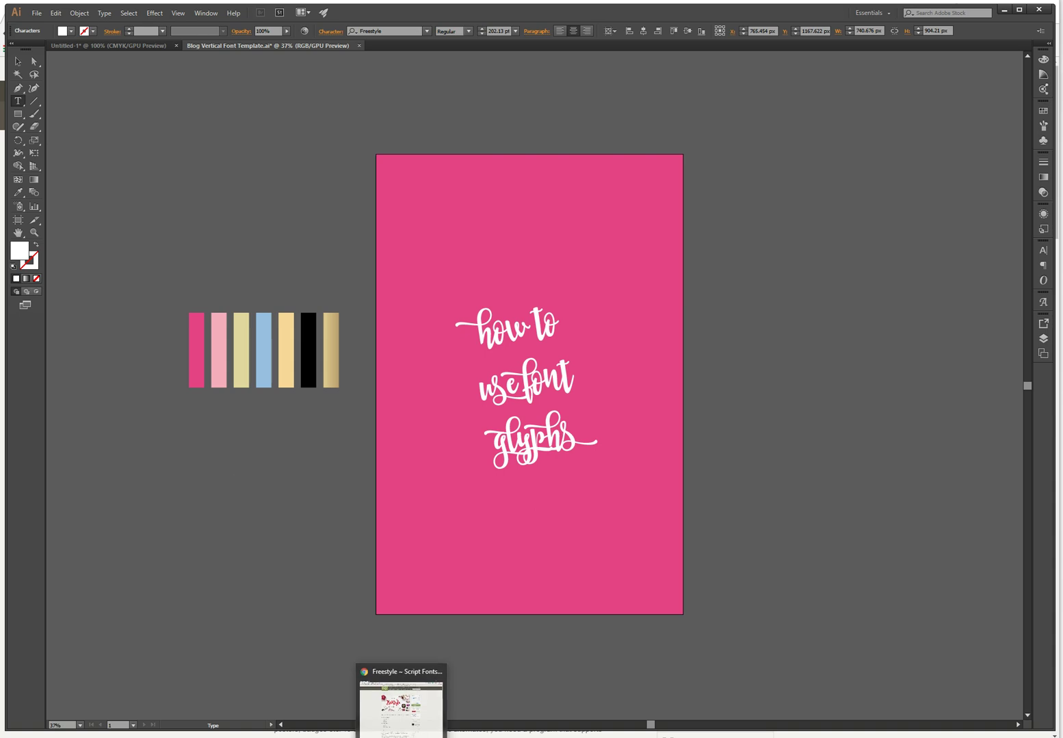
View the Freestyle font's product page and its 'how deep is your love' sample card.
{"action": "left_click", "coordinate": [402, 705]}
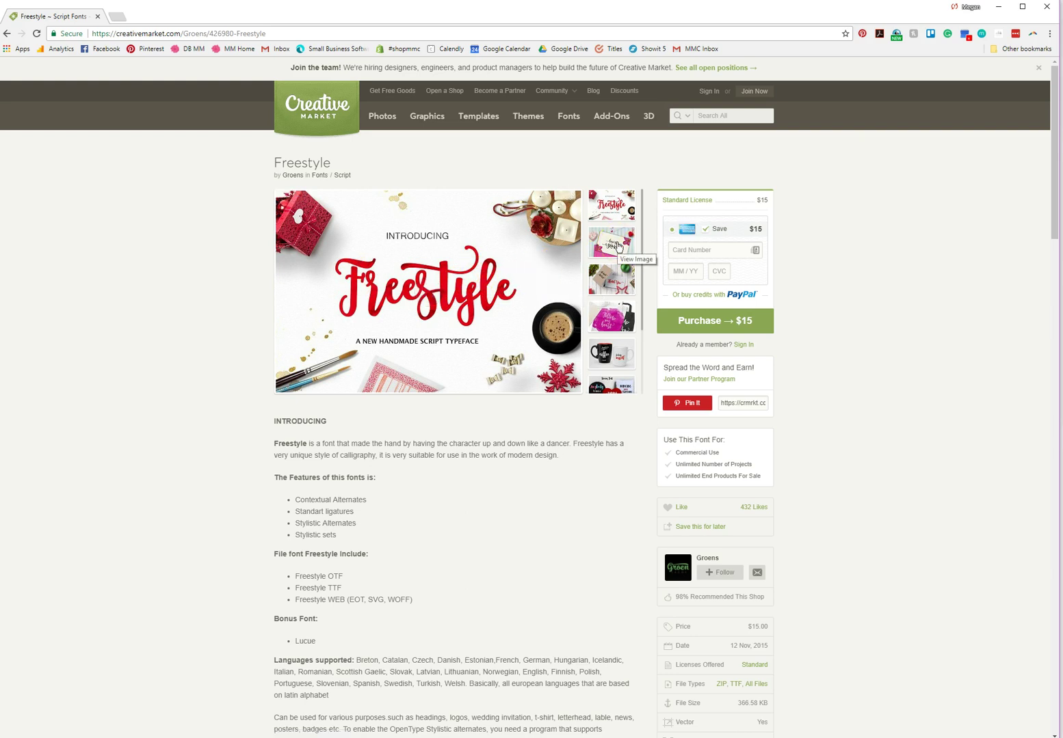
{"action": "left_click", "coordinate": [611, 246]}
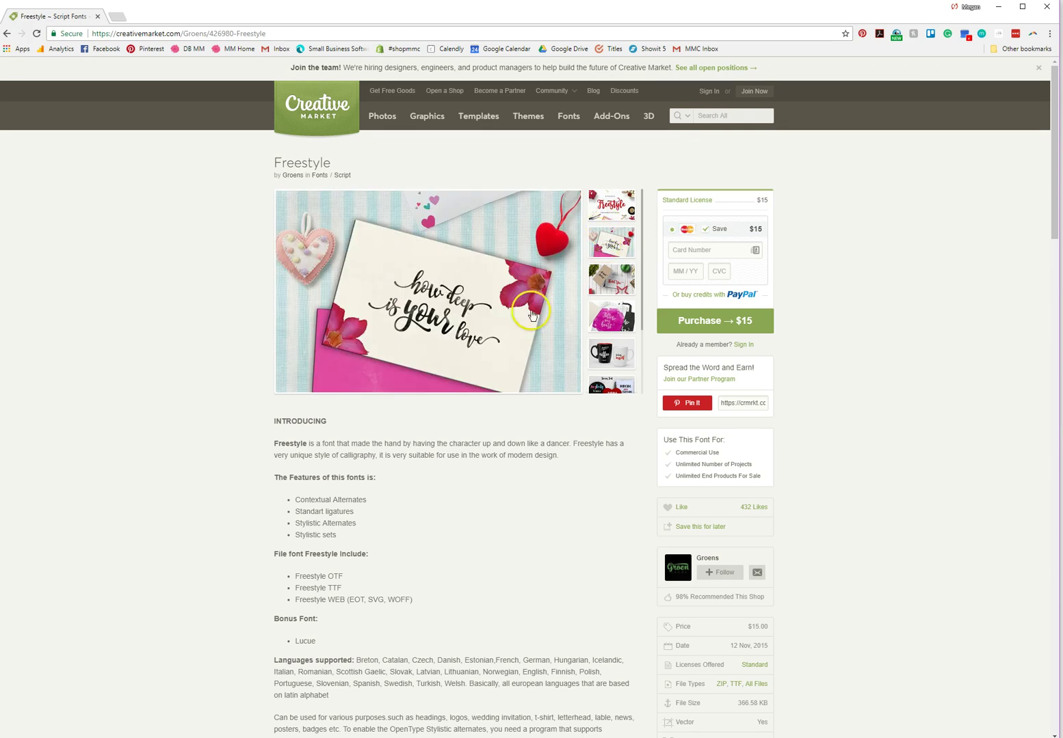
{"action": "left_click", "coordinate": [470, 313]}
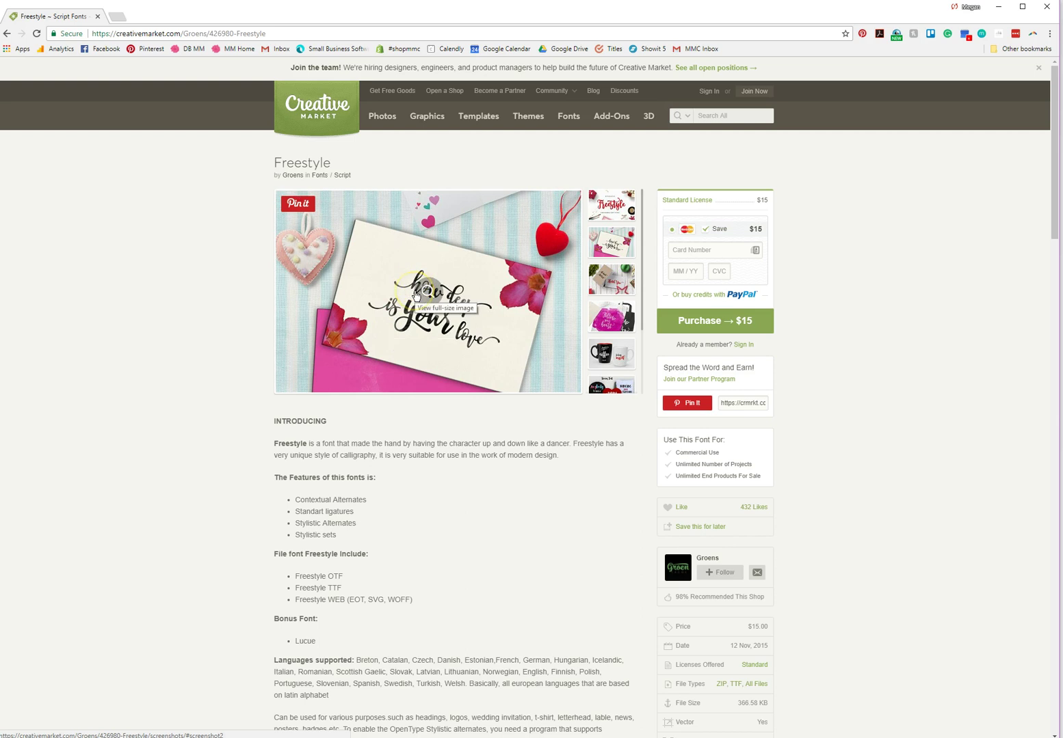
{"action": "mouse_move", "coordinate": [457, 736]}
{"action": "left_click", "coordinate": [485, 669]}
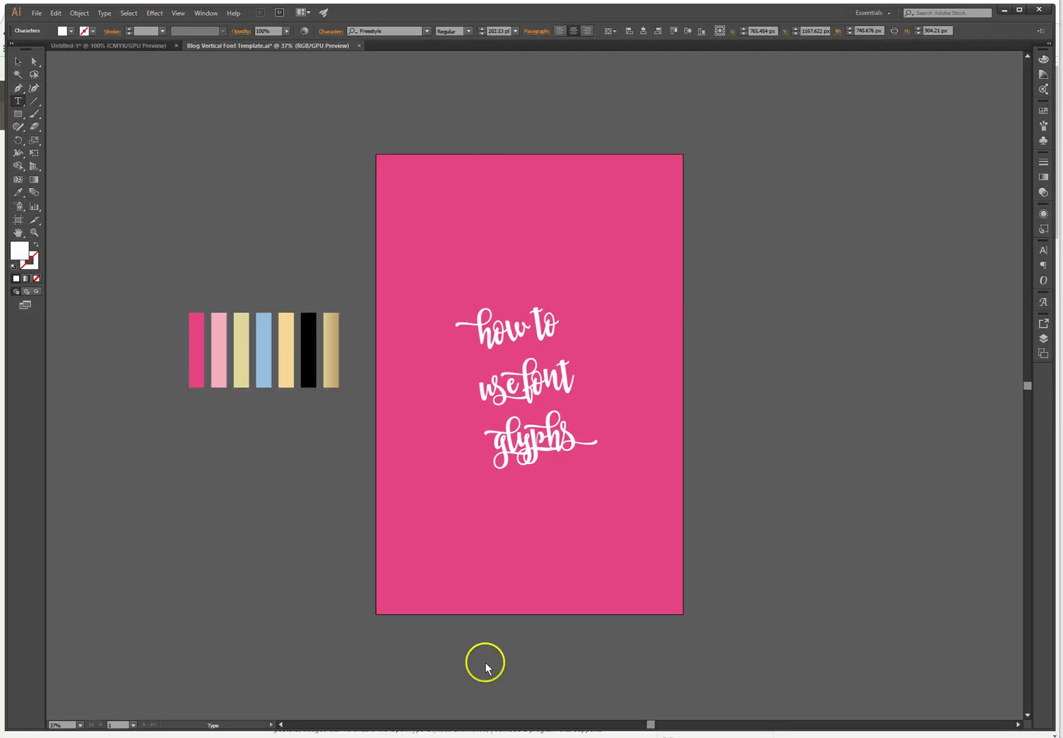
{"action": "left_click", "coordinate": [479, 322]}
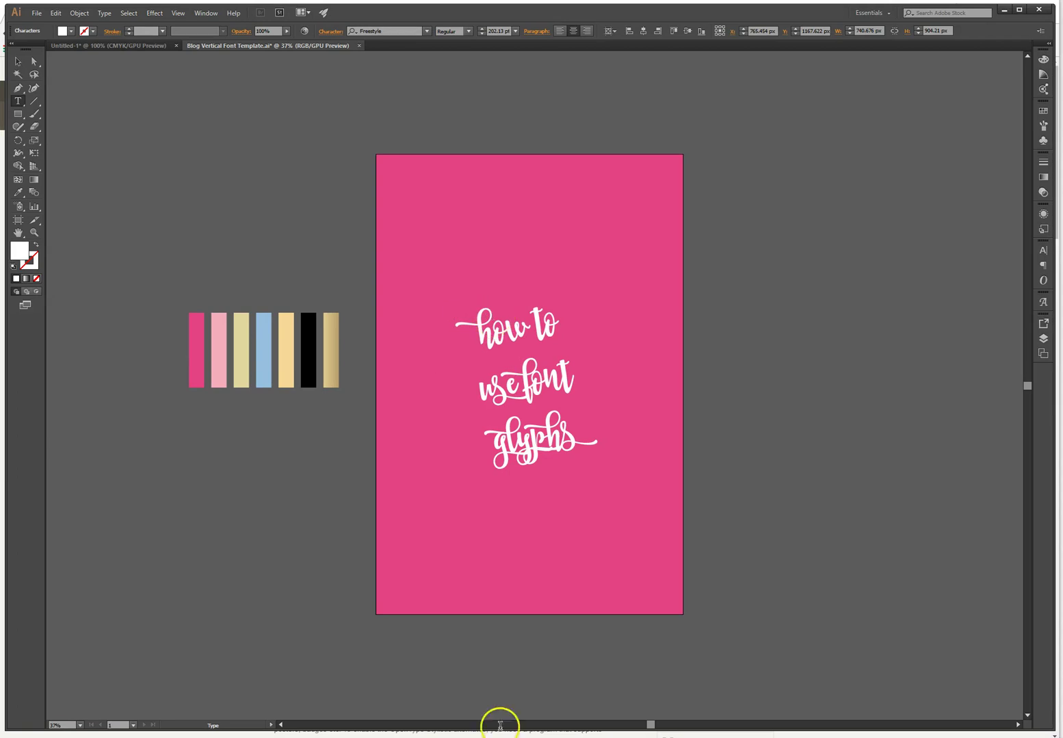
{"action": "key", "text": "alt+Tab"}
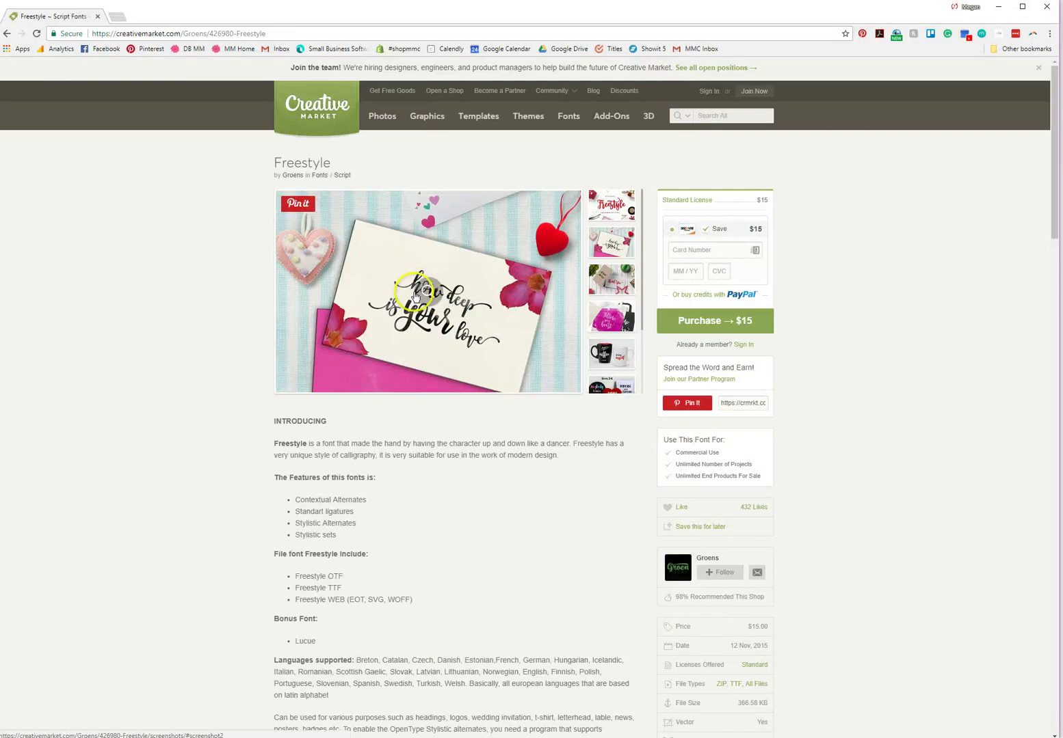
View Freestyle's 'Thank You' sample photo, then return to the poster with the cursor before 'how'.
{"action": "left_click", "coordinate": [617, 285]}
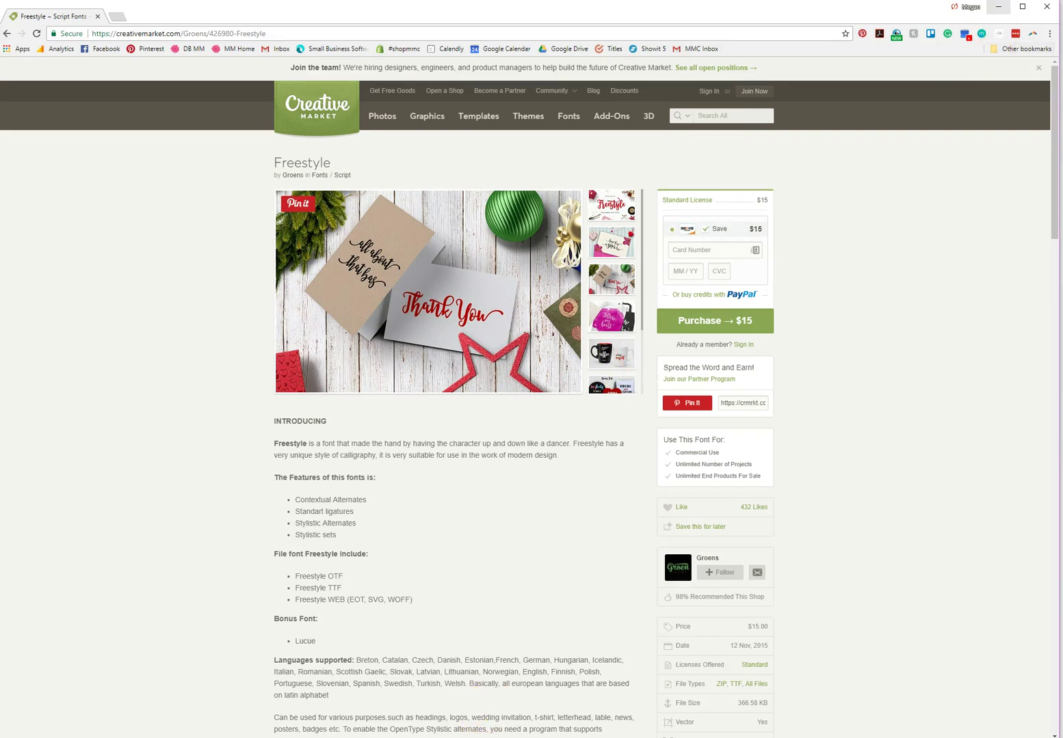
{"action": "left_click", "coordinate": [448, 737]}
{"action": "left_click", "coordinate": [480, 333]}
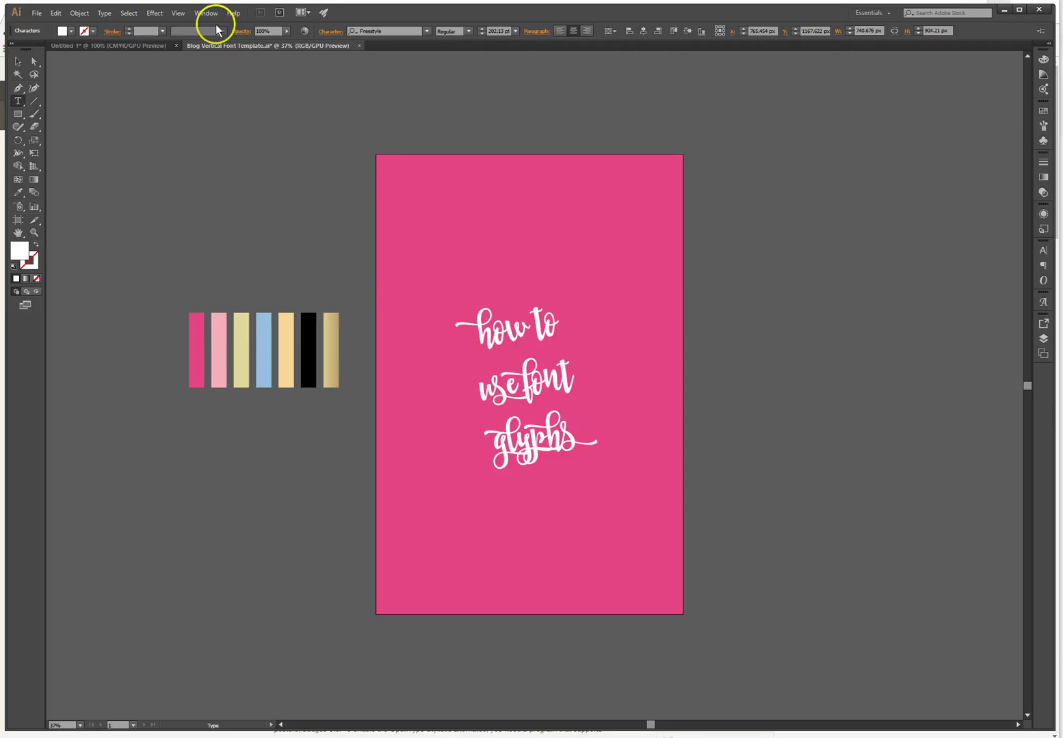
{"action": "left_click", "coordinate": [479, 335]}
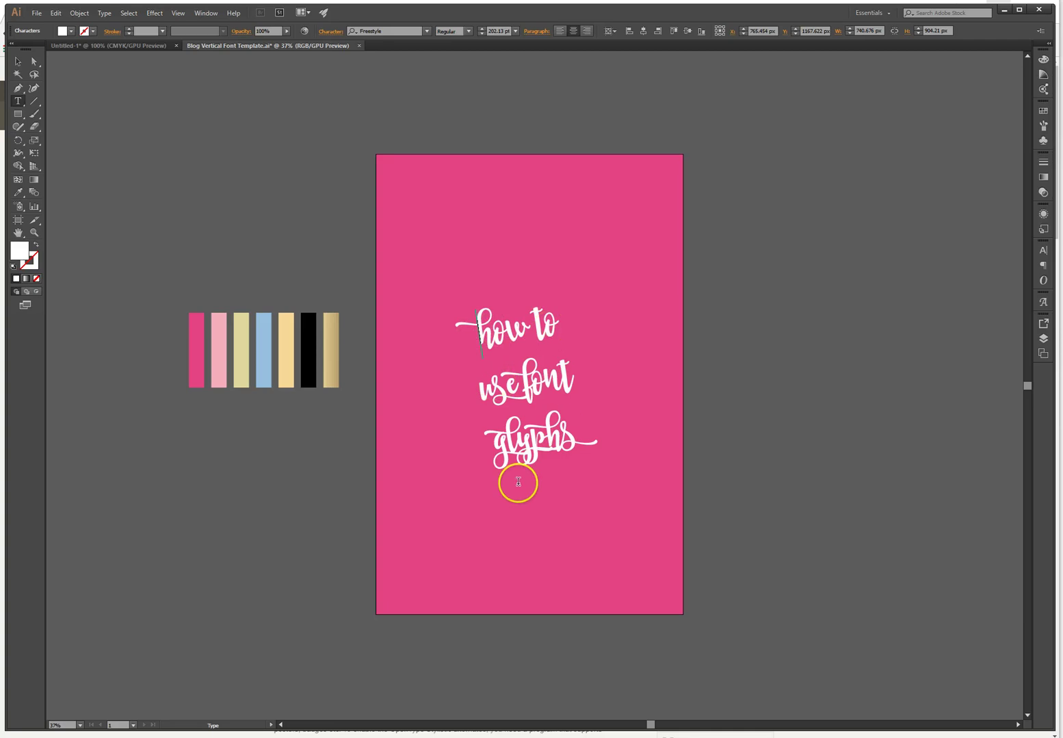
Open the Glyphs panel from Window > Type > Glyphs to browse Freestyle's characters.
{"action": "left_click", "coordinate": [205, 14]}
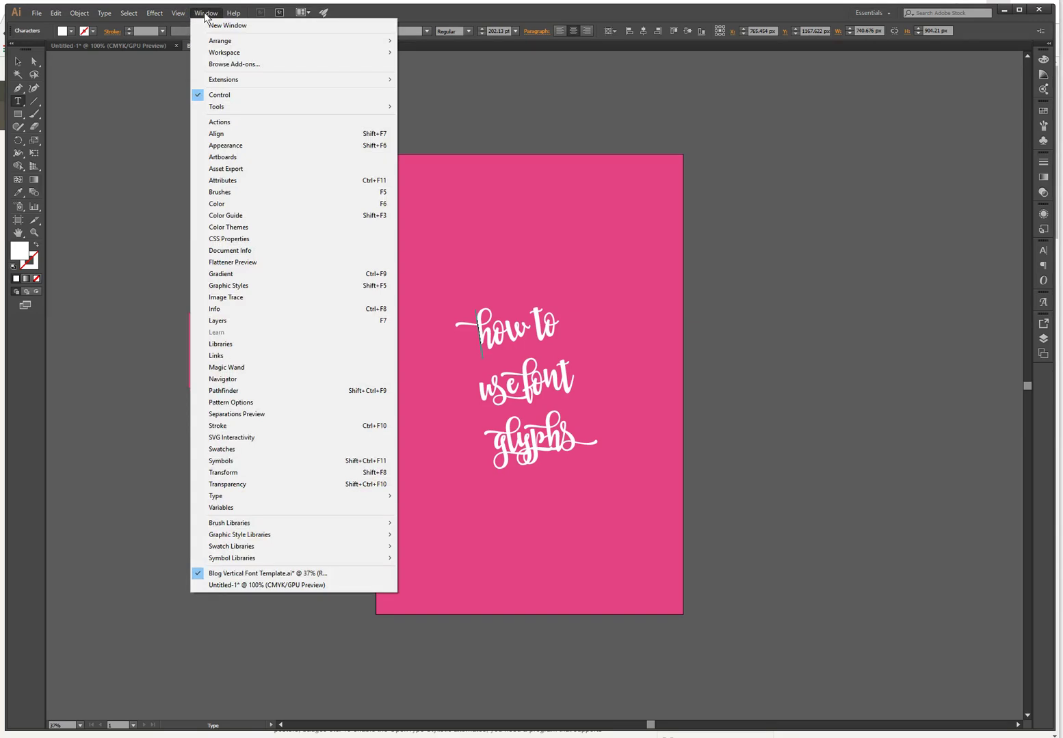
{"action": "mouse_move", "coordinate": [218, 499]}
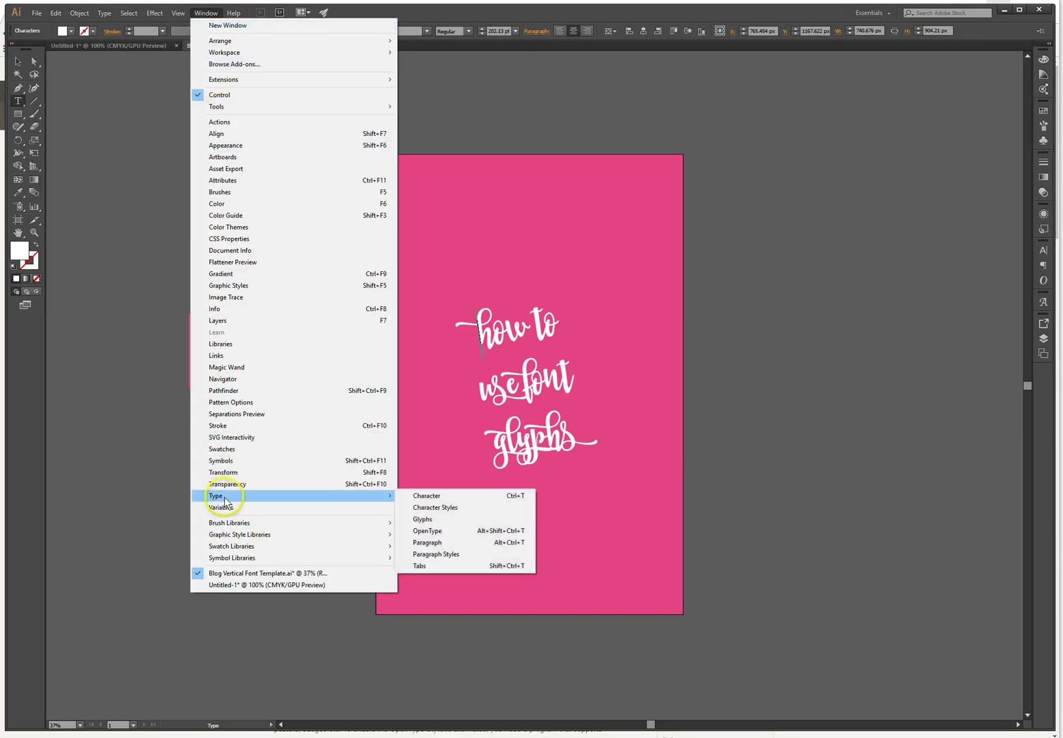
{"action": "mouse_move", "coordinate": [343, 495]}
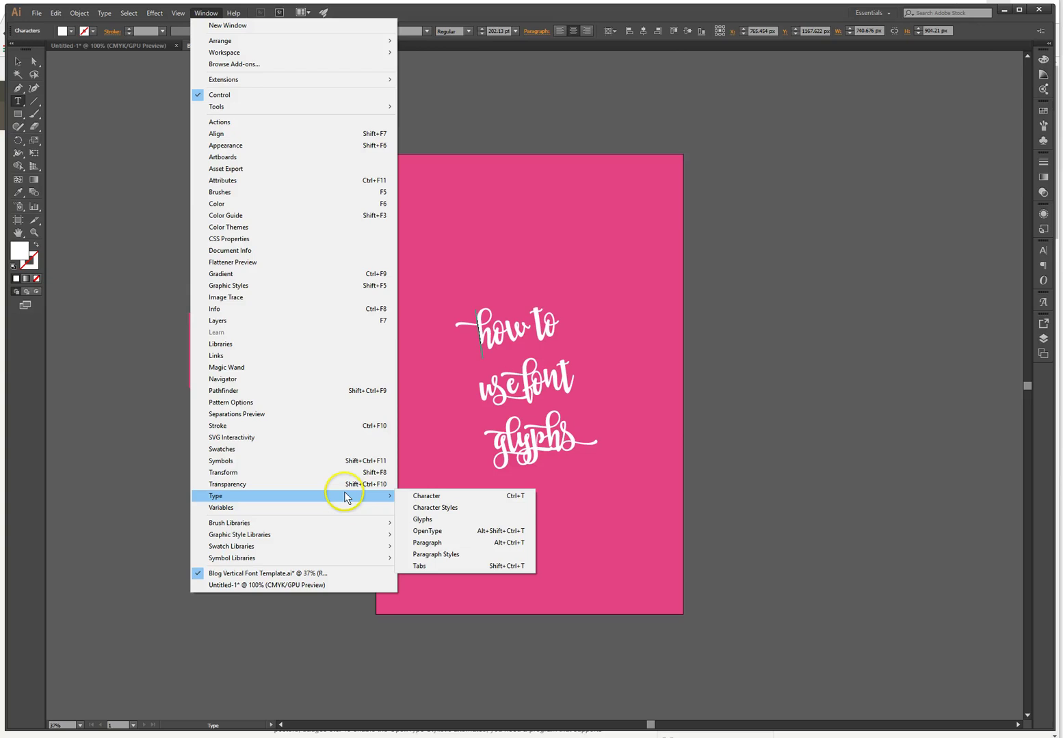
{"action": "left_click", "coordinate": [406, 521]}
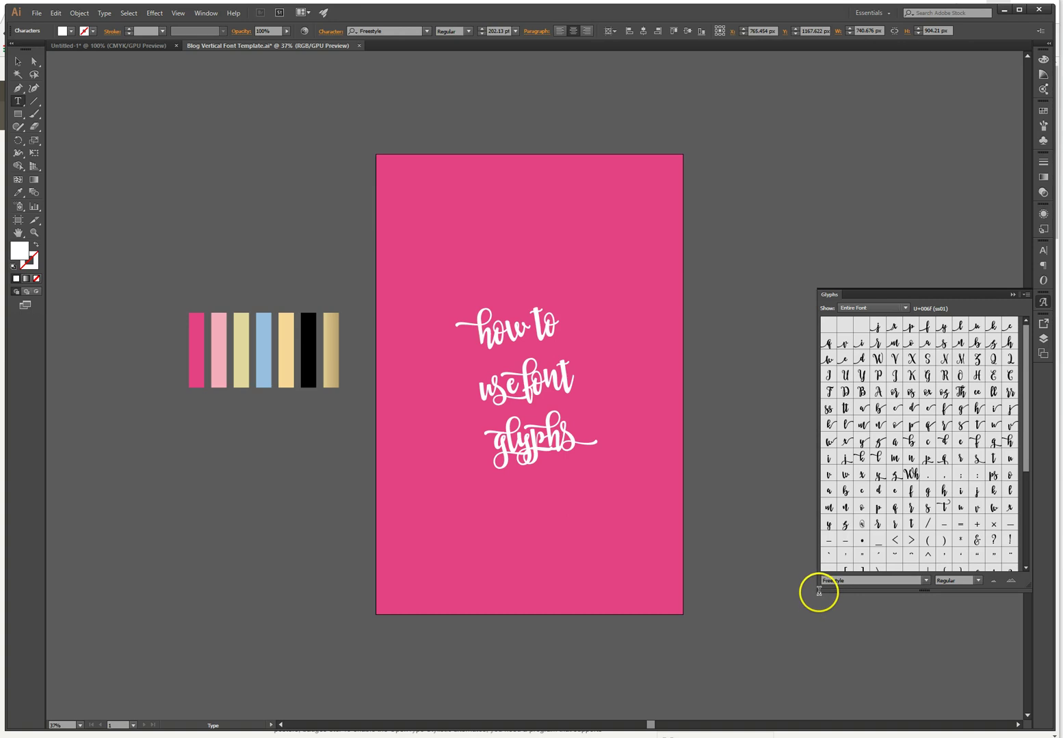
Drag the Glyphs panel larger and zoom in on its glyph previews.
{"action": "left_click_drag", "start_coordinate": [819, 588], "coordinate": [714, 642]}
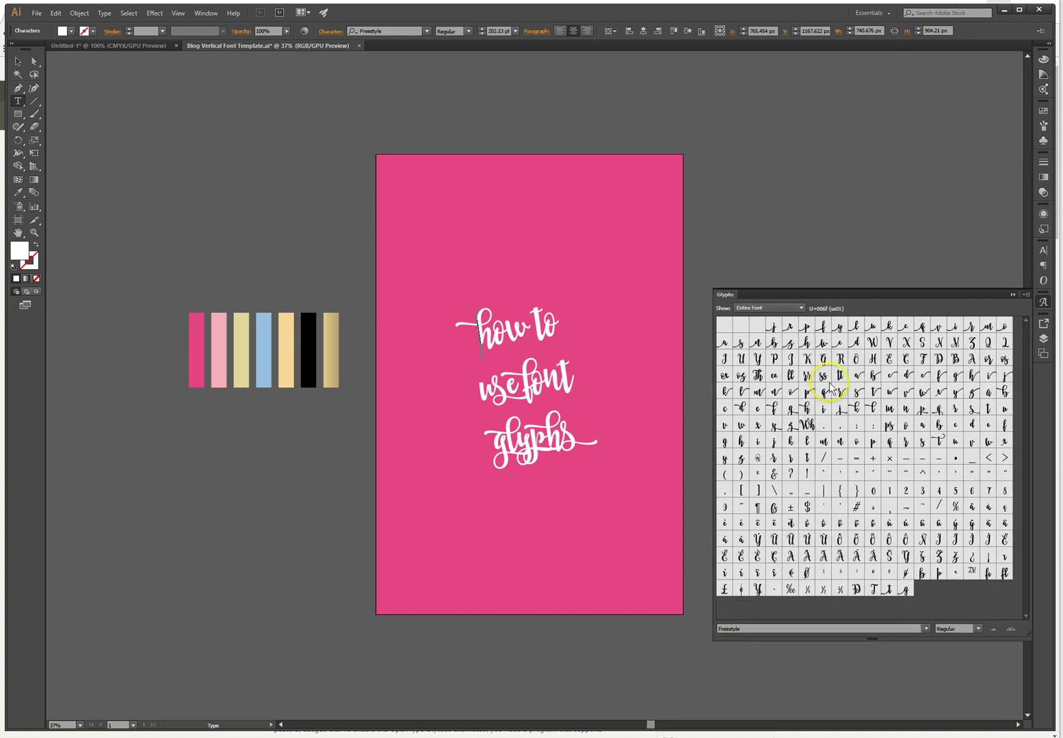
{"action": "left_click", "coordinate": [1010, 630]}
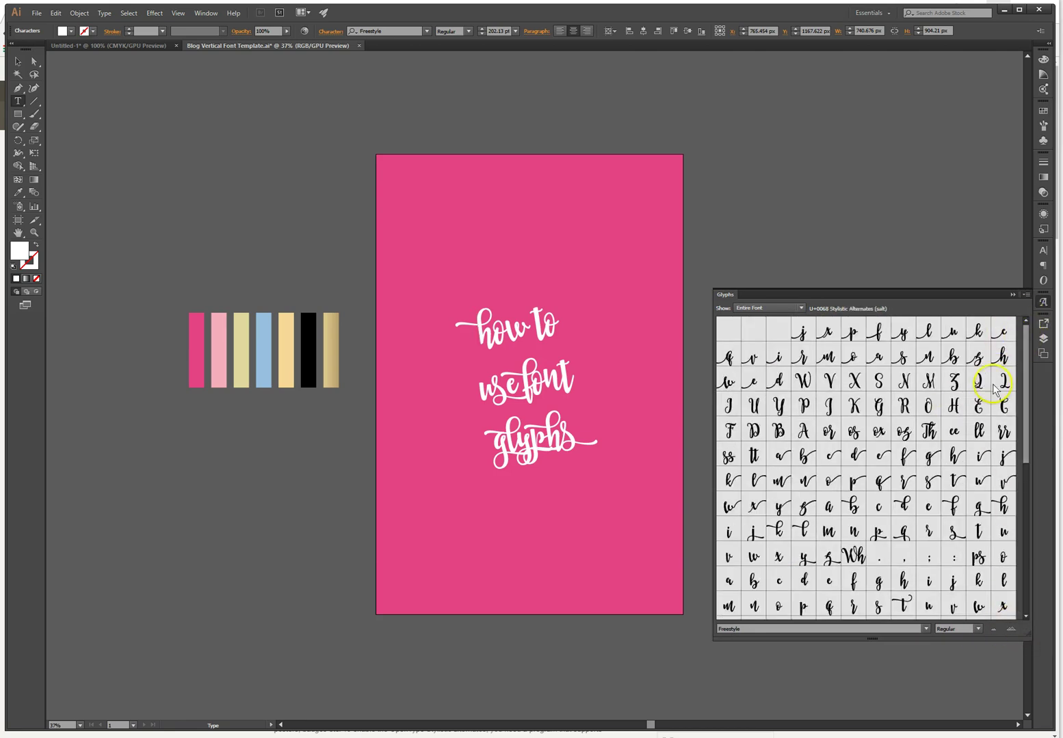
{"action": "double_click", "coordinate": [801, 336]}
Replace the s in 'use' with an alternate Freestyle glyph.
{"action": "left_click_drag", "start_coordinate": [510, 386], "coordinate": [494, 386]}
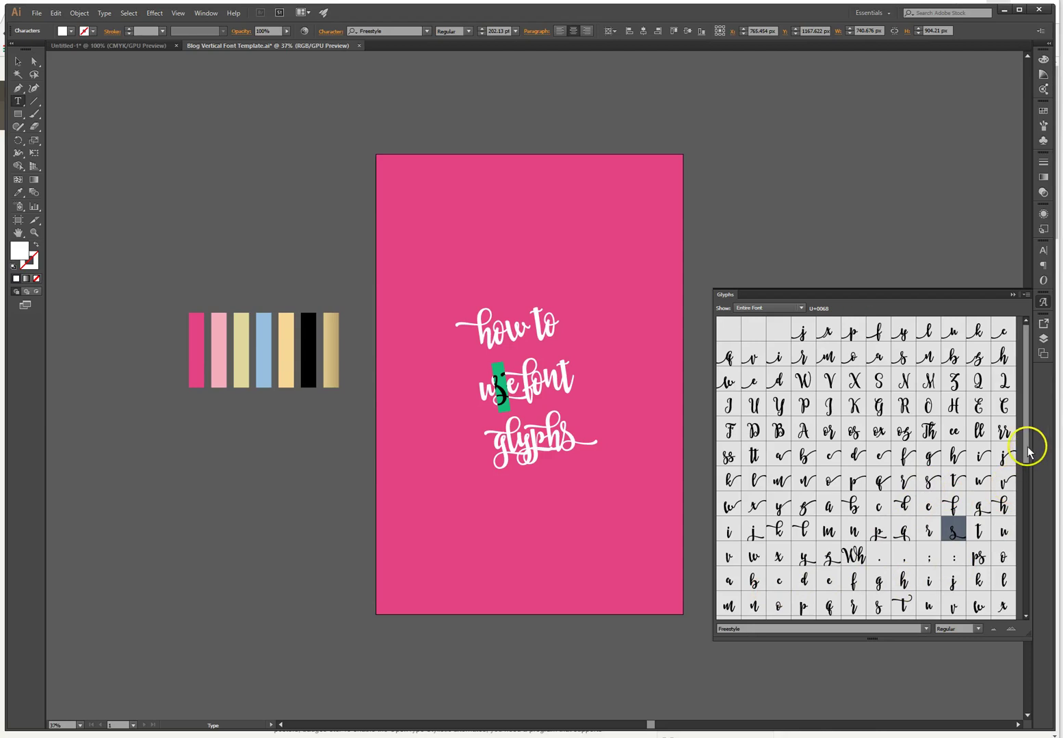
{"action": "left_click_drag", "start_coordinate": [1027, 455], "coordinate": [1027, 494]}
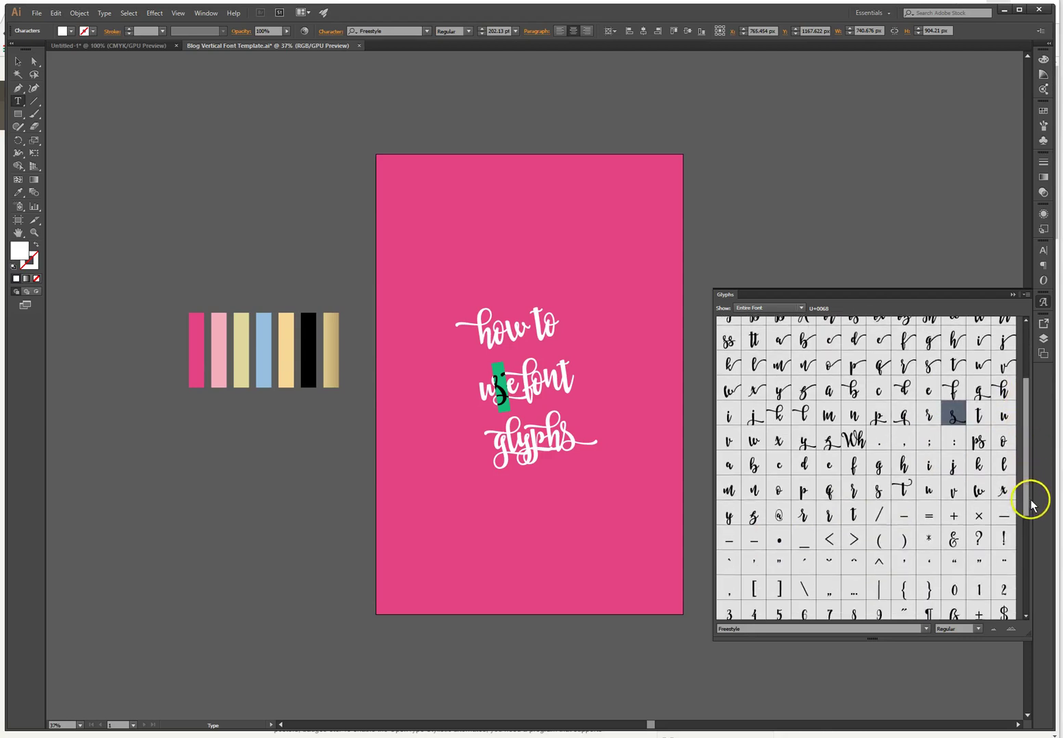
{"action": "double_click", "coordinate": [879, 492]}
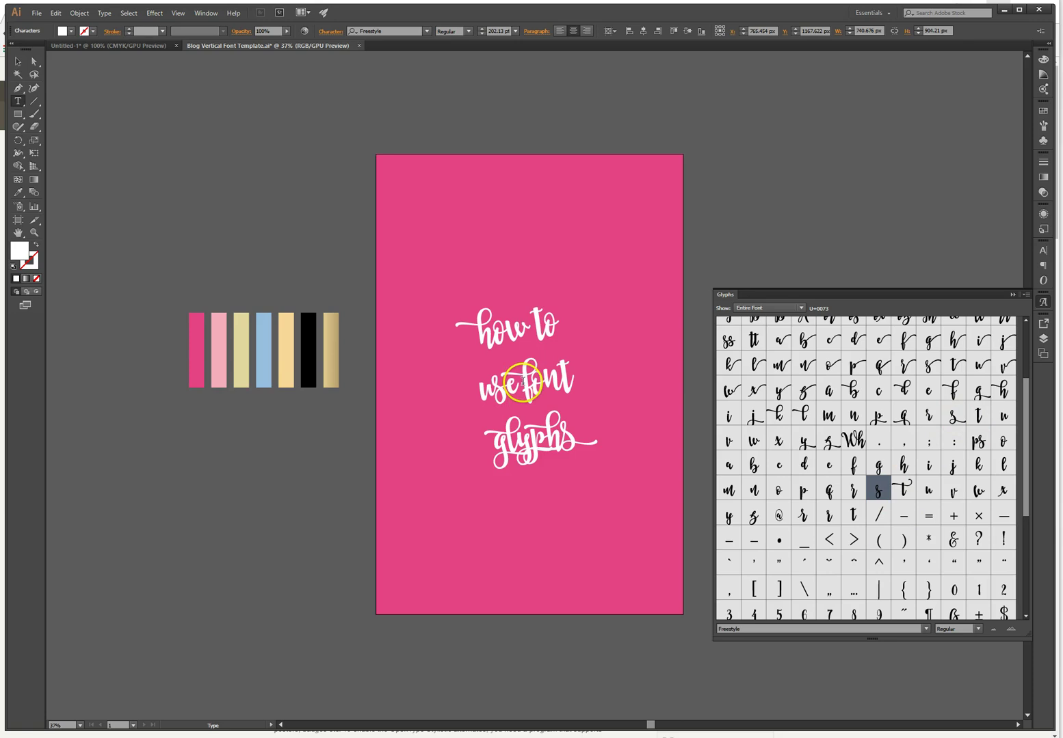
Try different glyph forms for the f in 'font', starting with the plain f.
{"action": "left_click", "coordinate": [524, 382]}
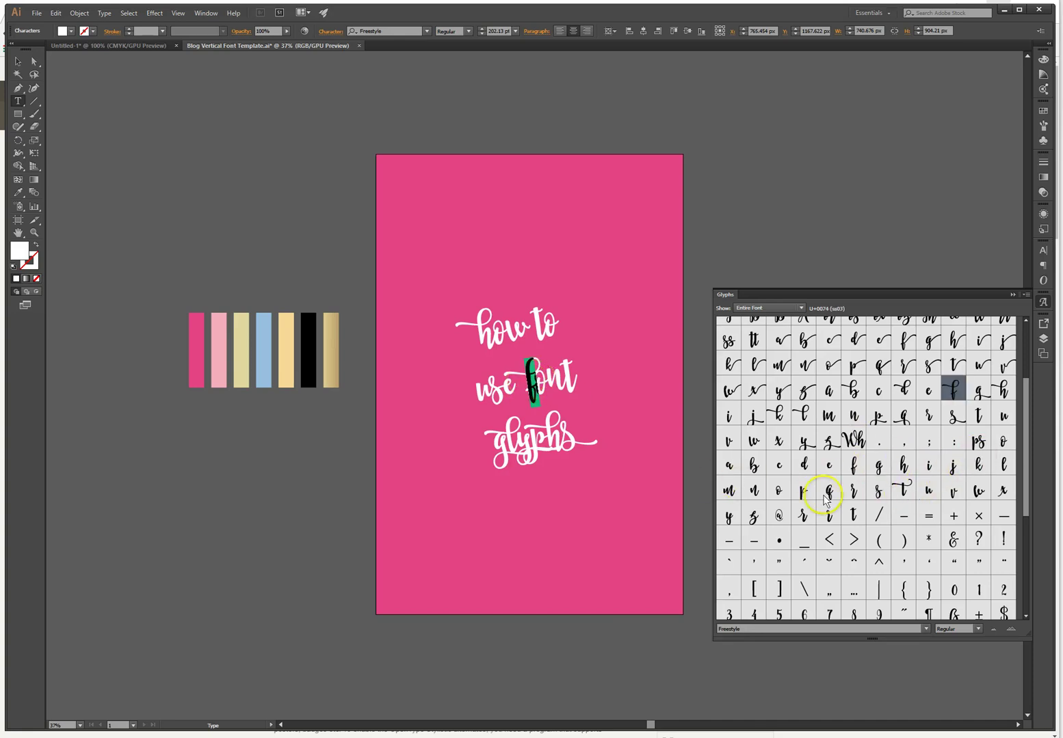
{"action": "double_click", "coordinate": [856, 471]}
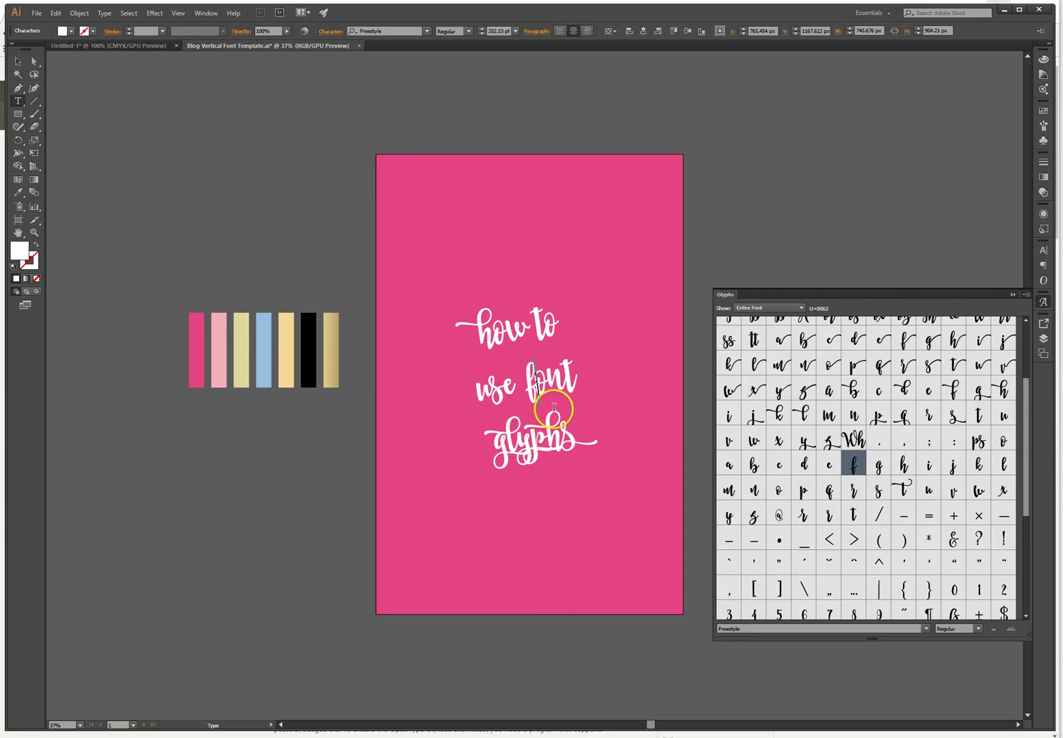
{"action": "left_click", "coordinate": [565, 378]}
{"action": "left_click", "coordinate": [521, 387]}
{"action": "left_click_drag", "start_coordinate": [539, 384], "coordinate": [531, 381]}
{"action": "left_click", "coordinate": [533, 377]}
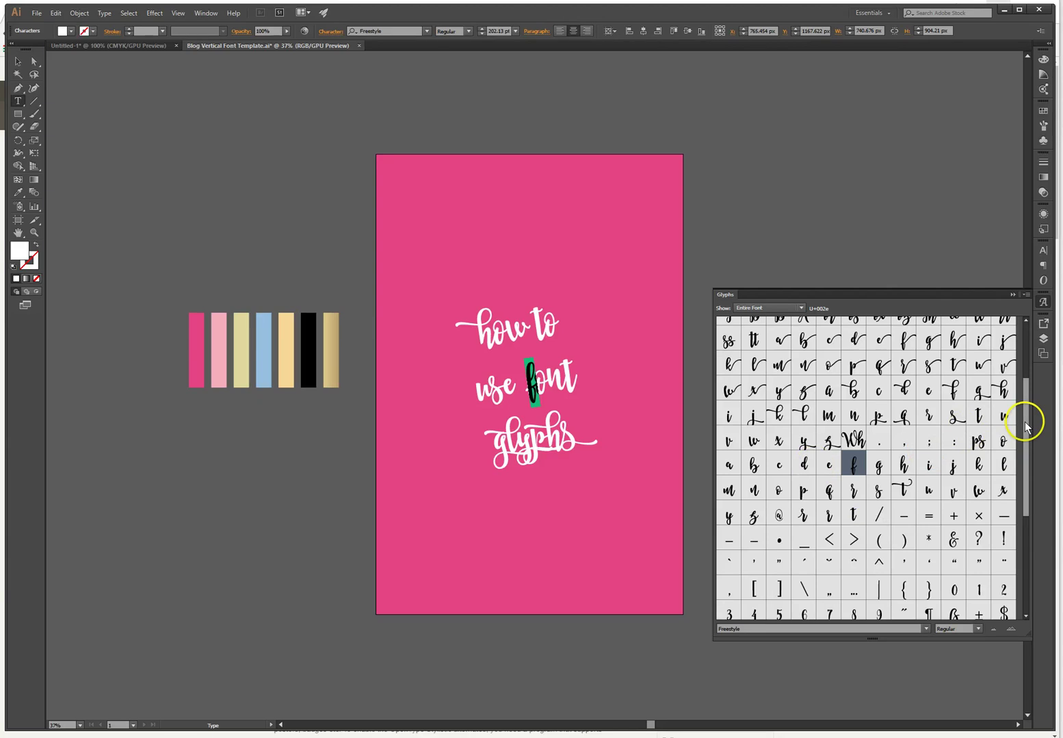
{"action": "left_click_drag", "start_coordinate": [1025, 422], "coordinate": [1022, 427]}
{"action": "left_click", "coordinate": [846, 456]}
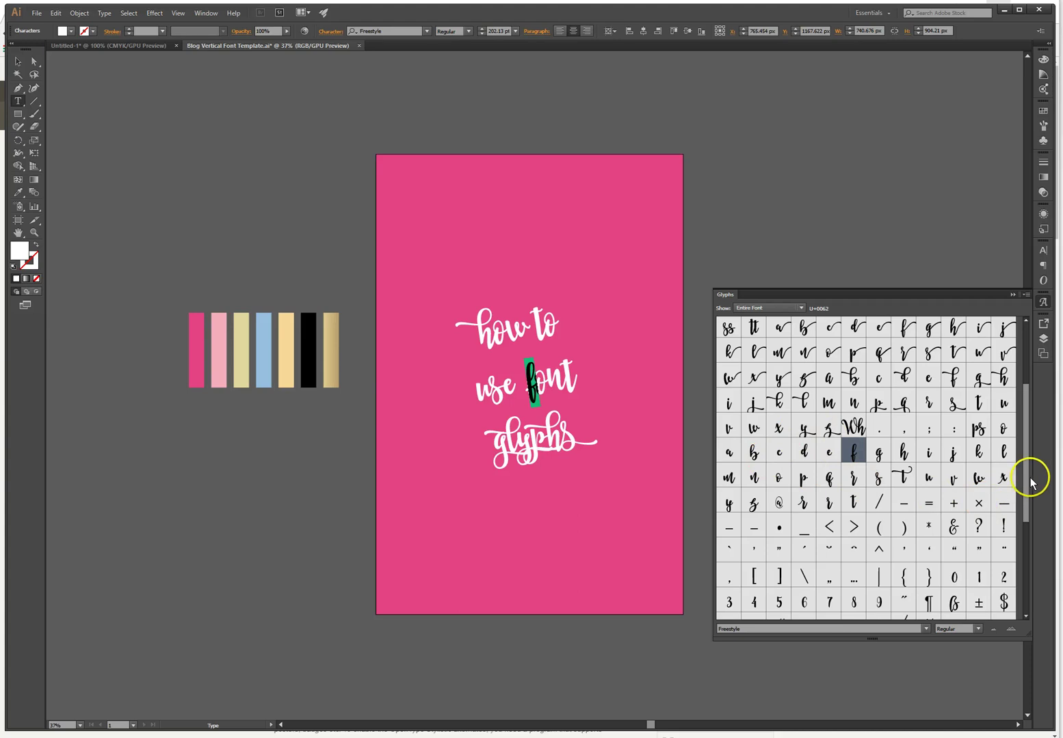
{"action": "left_click_drag", "start_coordinate": [1024, 483], "coordinate": [1025, 590]}
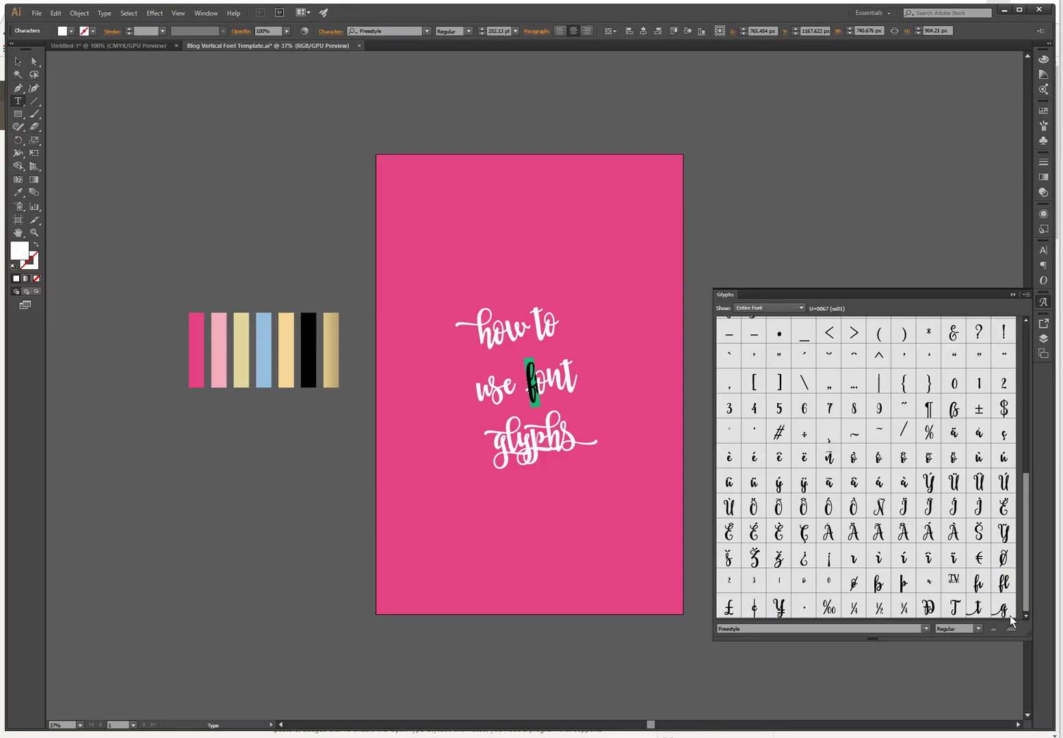
Give the h of 'how' a swash alternate glyph.
{"action": "left_click", "coordinate": [890, 472]}
{"action": "left_click_drag", "start_coordinate": [1026, 544], "coordinate": [1016, 387]}
{"action": "left_click_drag", "start_coordinate": [491, 336], "coordinate": [455, 340]}
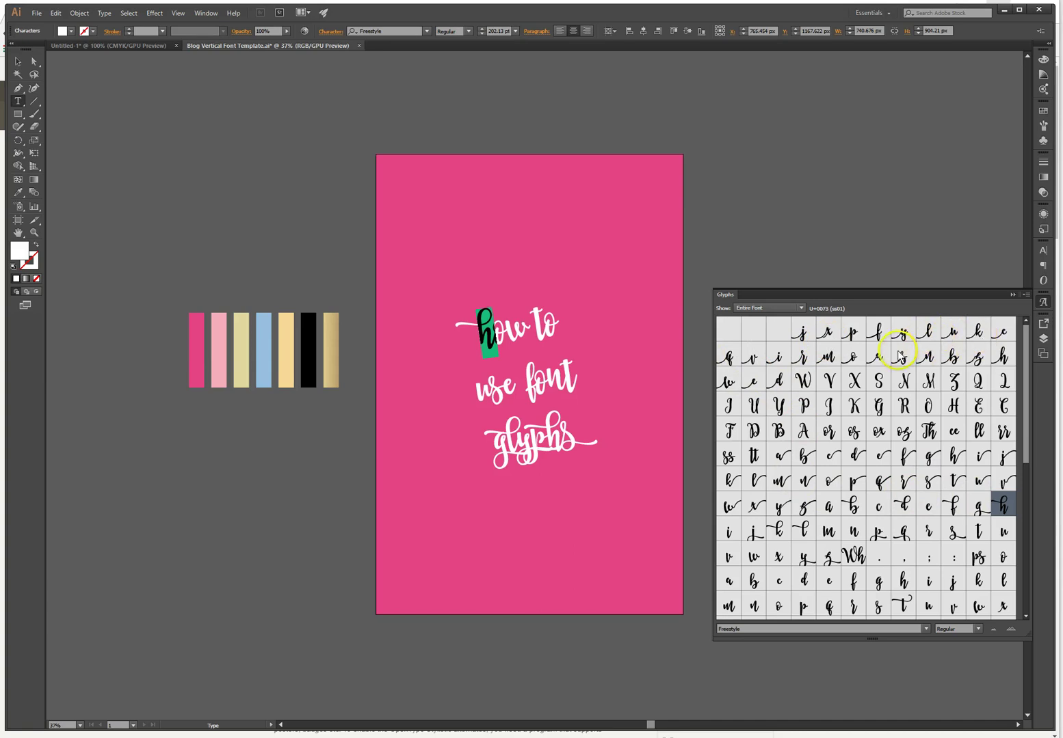
{"action": "double_click", "coordinate": [1012, 357]}
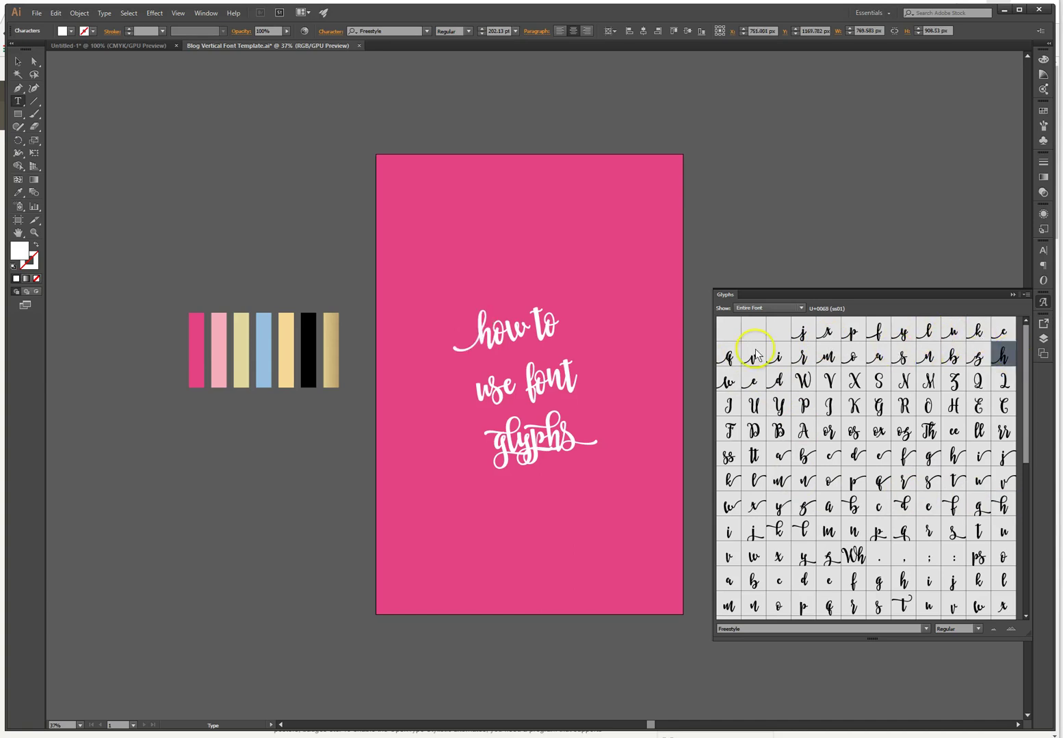
Swap the o in 'to' for a swash alternate with a long trailing tail.
{"action": "left_click_drag", "start_coordinate": [544, 320], "coordinate": [572, 339]}
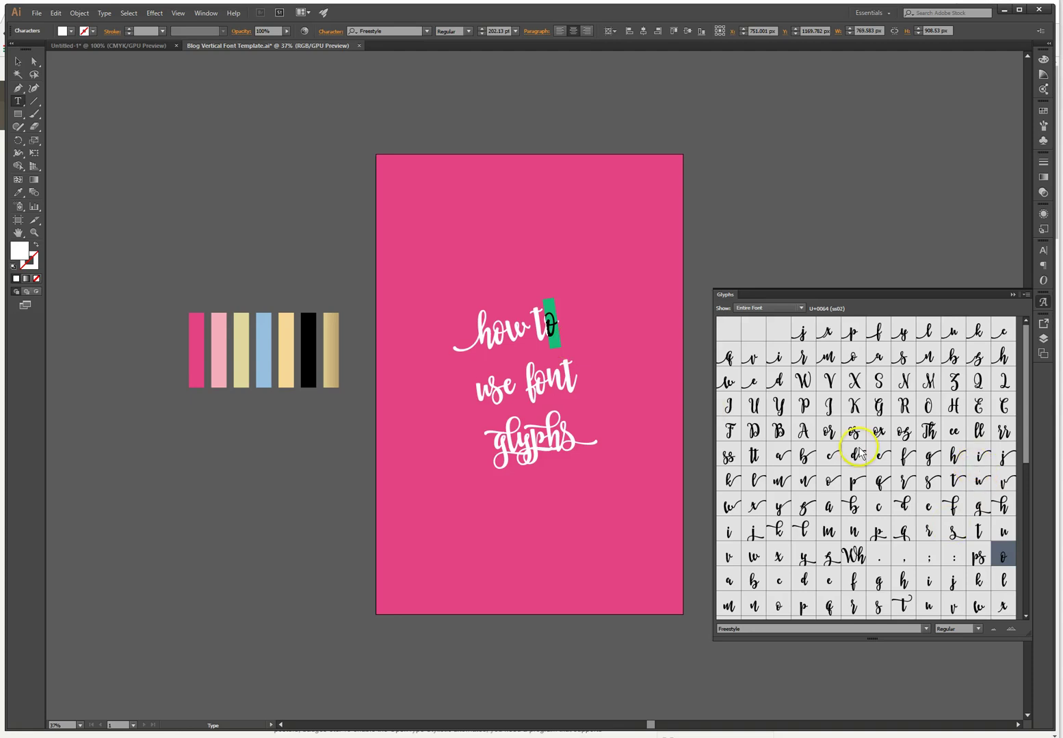
{"action": "double_click", "coordinate": [829, 482]}
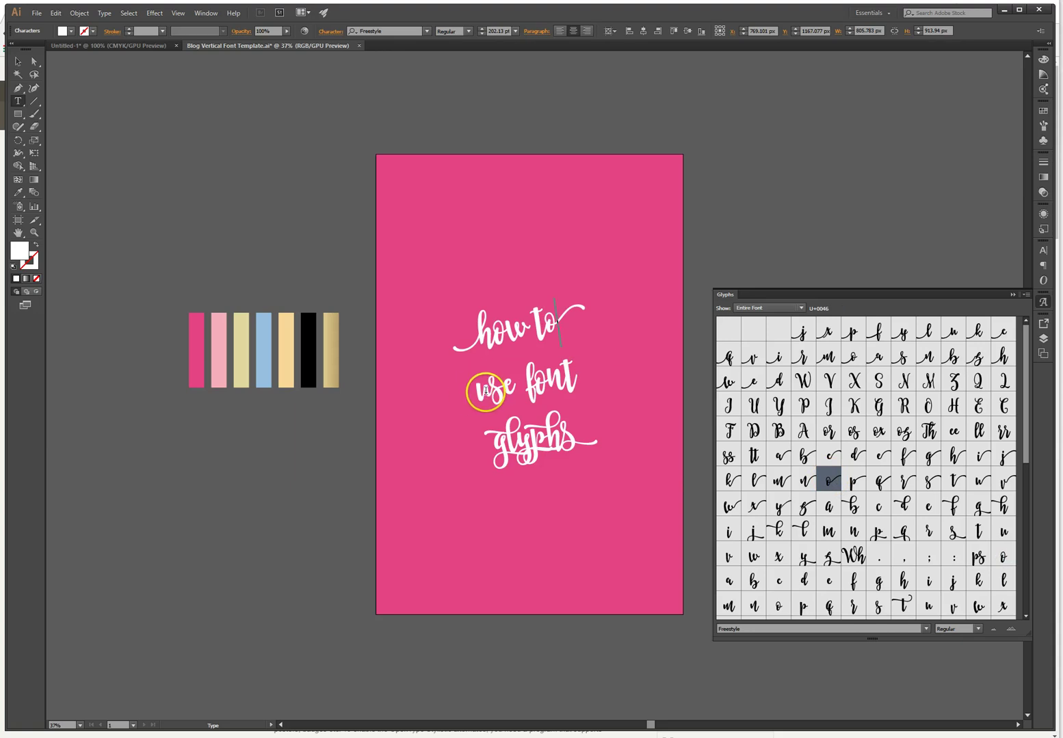
{"action": "left_click_drag", "start_coordinate": [491, 389], "coordinate": [468, 388]}
{"action": "left_click", "coordinate": [520, 482]}
Swap the l in 'glyphs' for an alternate Freestyle glyph.
{"action": "left_click_drag", "start_coordinate": [495, 443], "coordinate": [593, 448]}
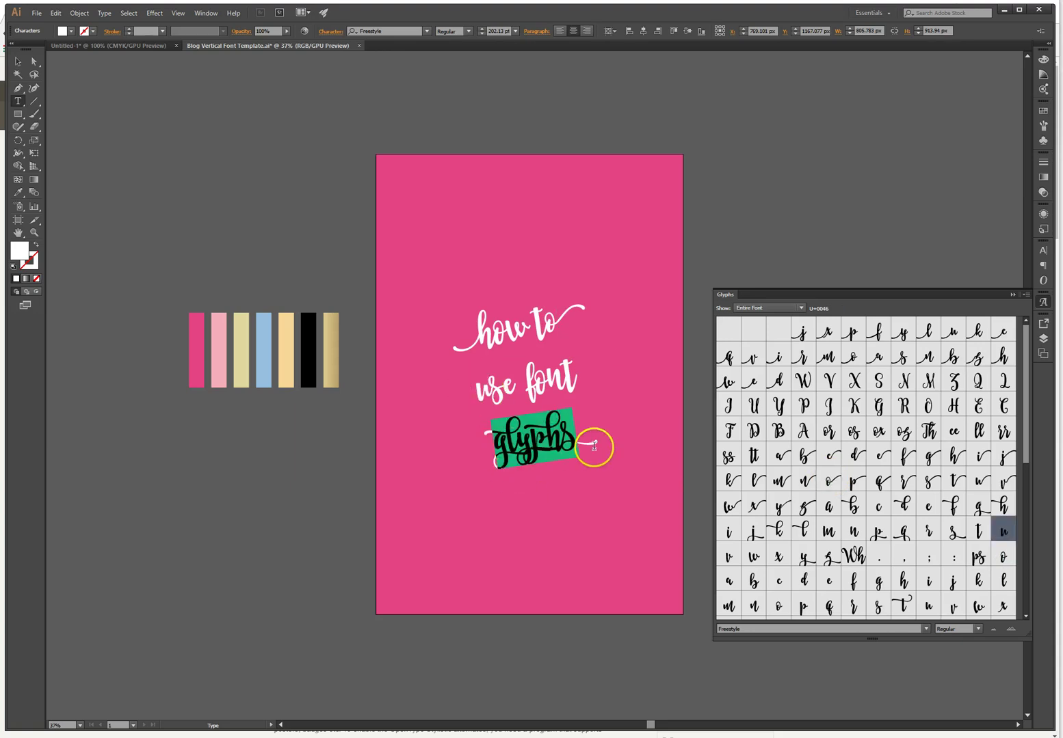
{"action": "left_click", "coordinate": [595, 448]}
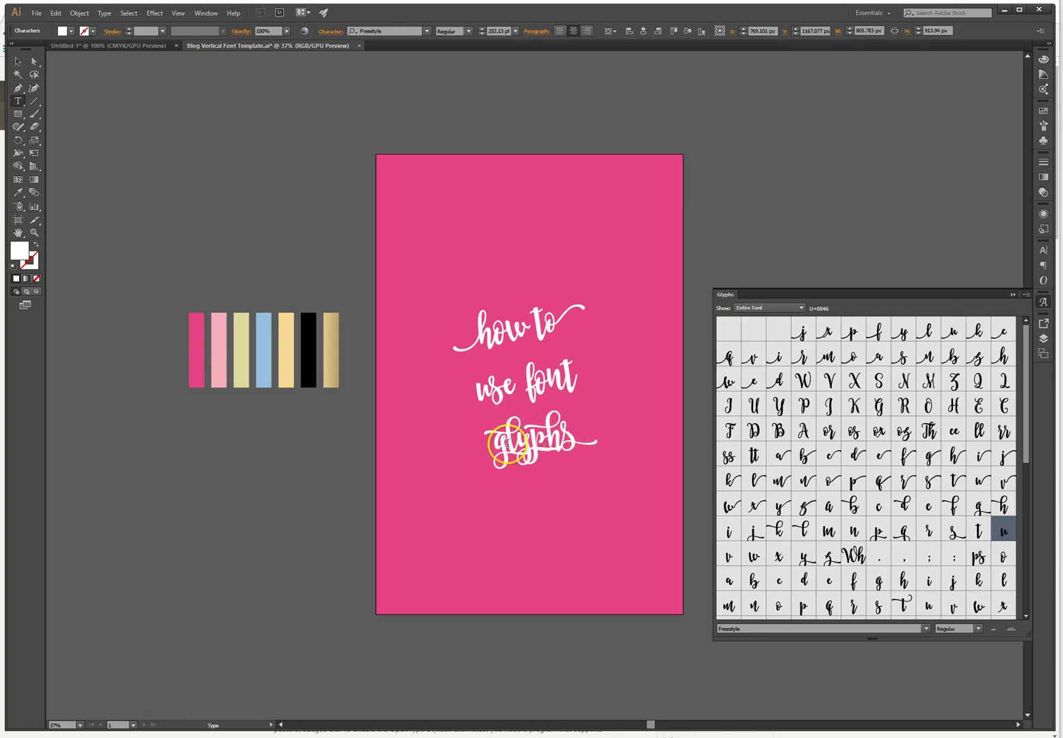
{"action": "left_click_drag", "start_coordinate": [503, 448], "coordinate": [514, 441]}
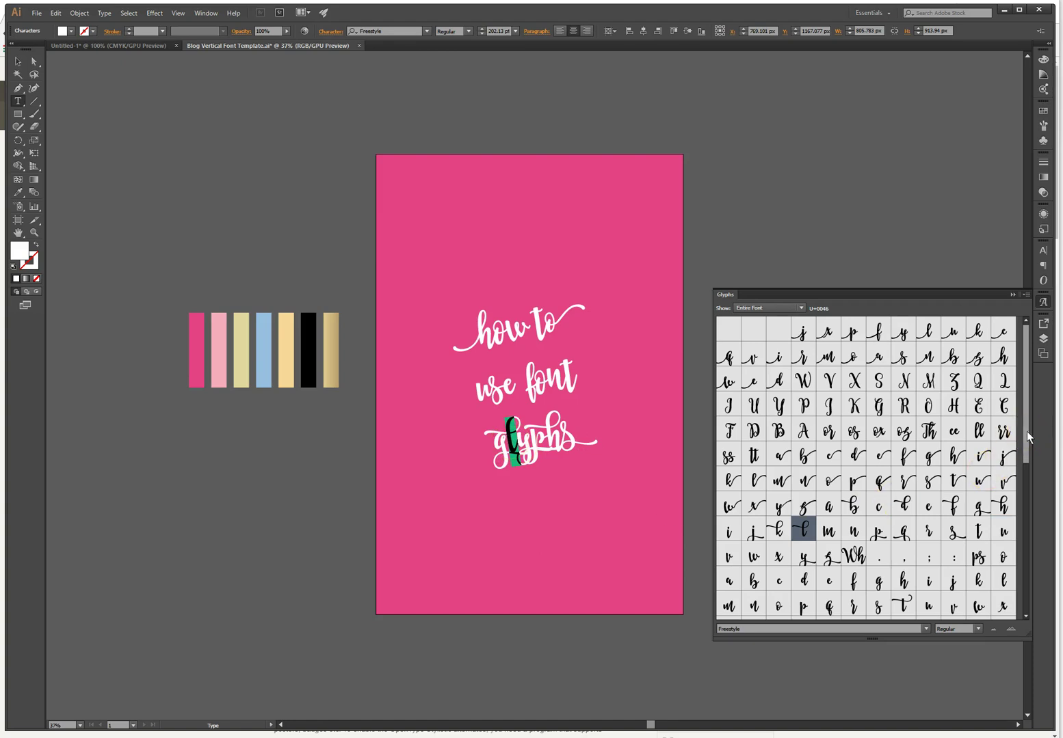
{"action": "left_click_drag", "start_coordinate": [1026, 433], "coordinate": [1028, 462]}
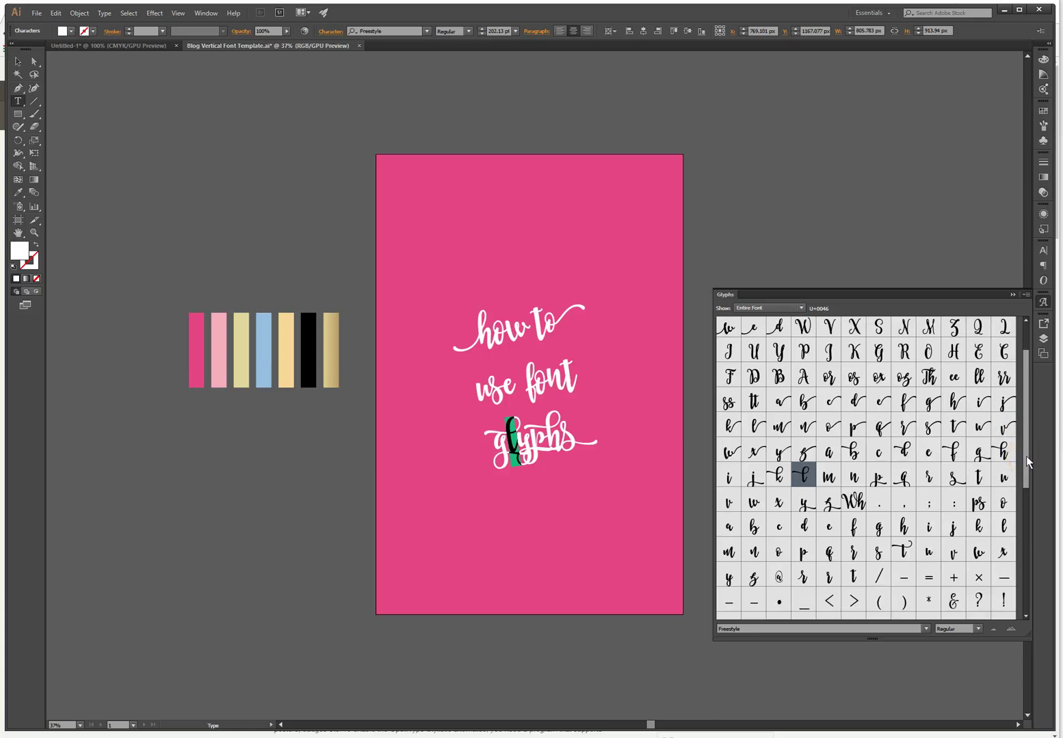
{"action": "left_click_drag", "start_coordinate": [1026, 456], "coordinate": [1029, 415]}
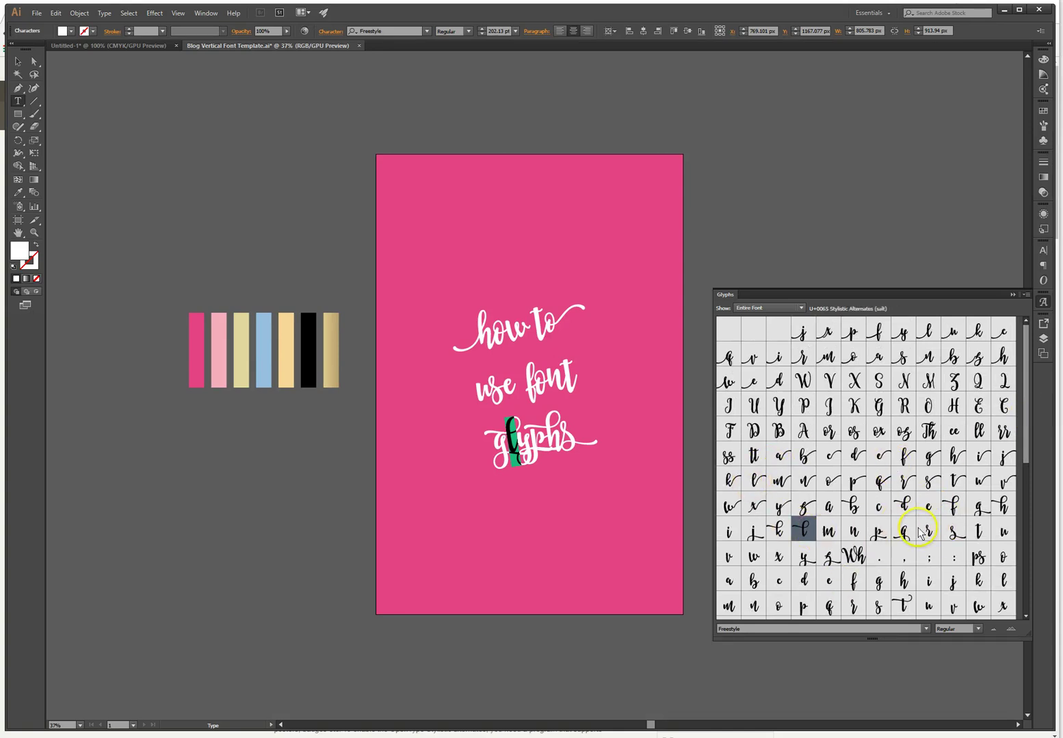
{"action": "scroll", "coordinate": [918, 528], "scroll_direction": "down", "scroll_amount": 2}
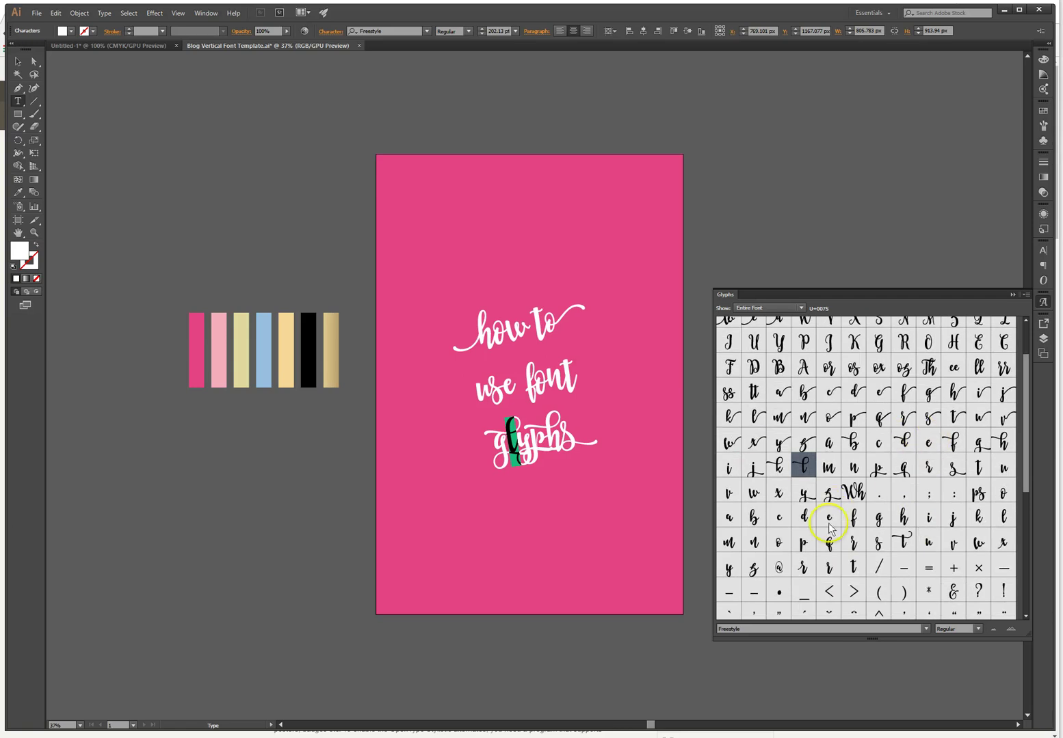
{"action": "double_click", "coordinate": [1001, 518]}
Give the y of 'glyphs' an alternate glyph and set its p to the plain p.
{"action": "left_click_drag", "start_coordinate": [530, 437], "coordinate": [515, 443]}
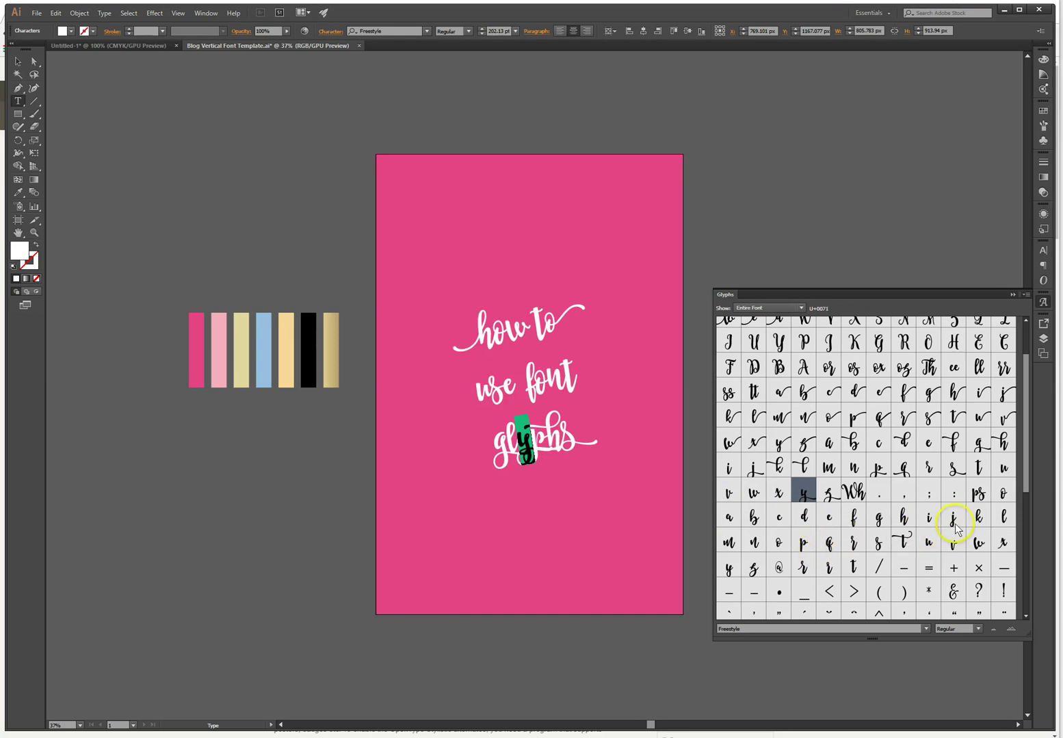
{"action": "double_click", "coordinate": [729, 566]}
{"action": "left_click_drag", "start_coordinate": [567, 439], "coordinate": [532, 441]}
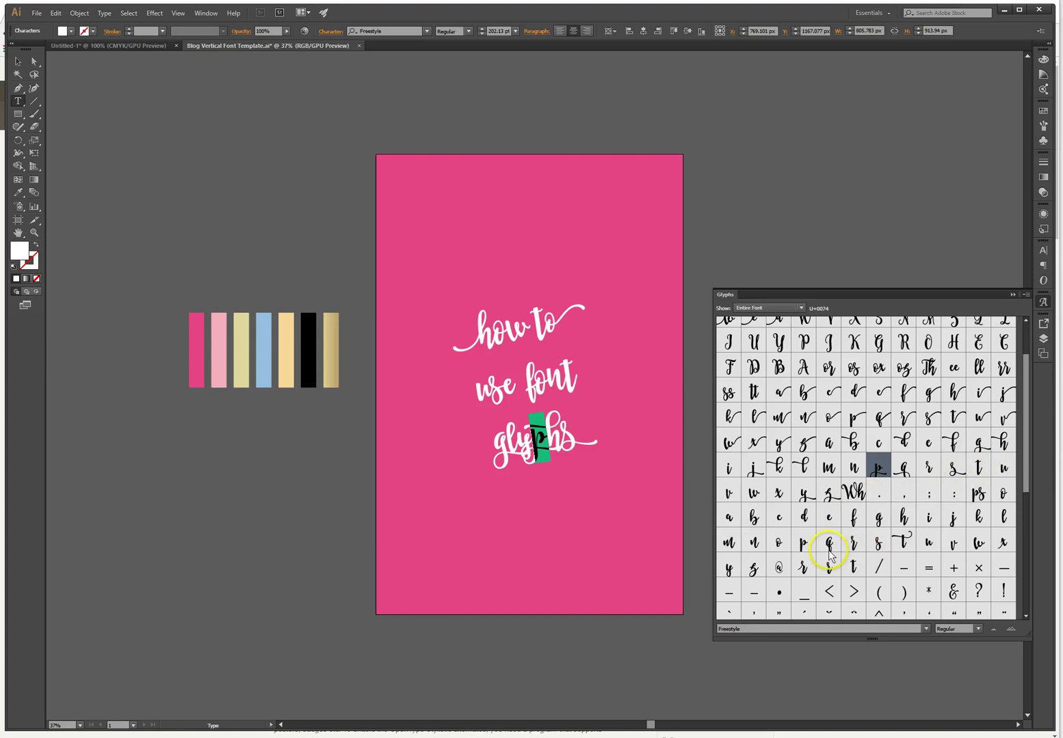
{"action": "left_click", "coordinate": [805, 544]}
{"action": "double_click", "coordinate": [808, 545]}
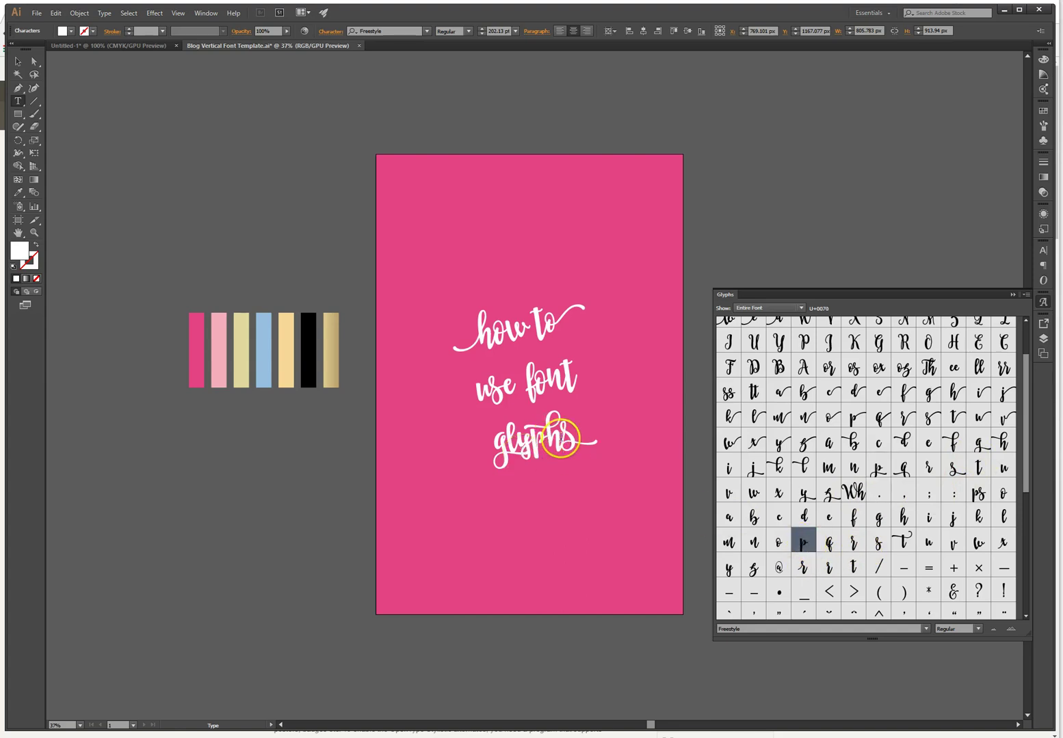
{"action": "left_click_drag", "start_coordinate": [510, 441], "coordinate": [491, 441]}
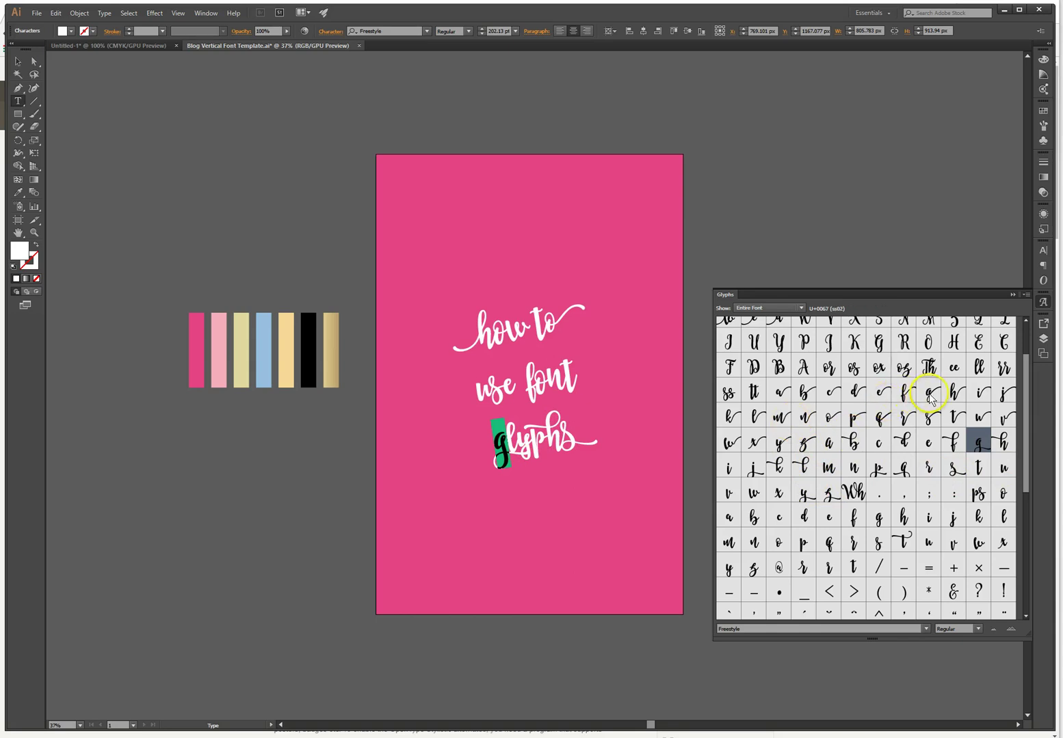
Replace the first g of 'glyphs' with an alternate g from higher up the Glyphs panel.
{"action": "scroll", "coordinate": [930, 398], "scroll_direction": "up", "scroll_amount": 2}
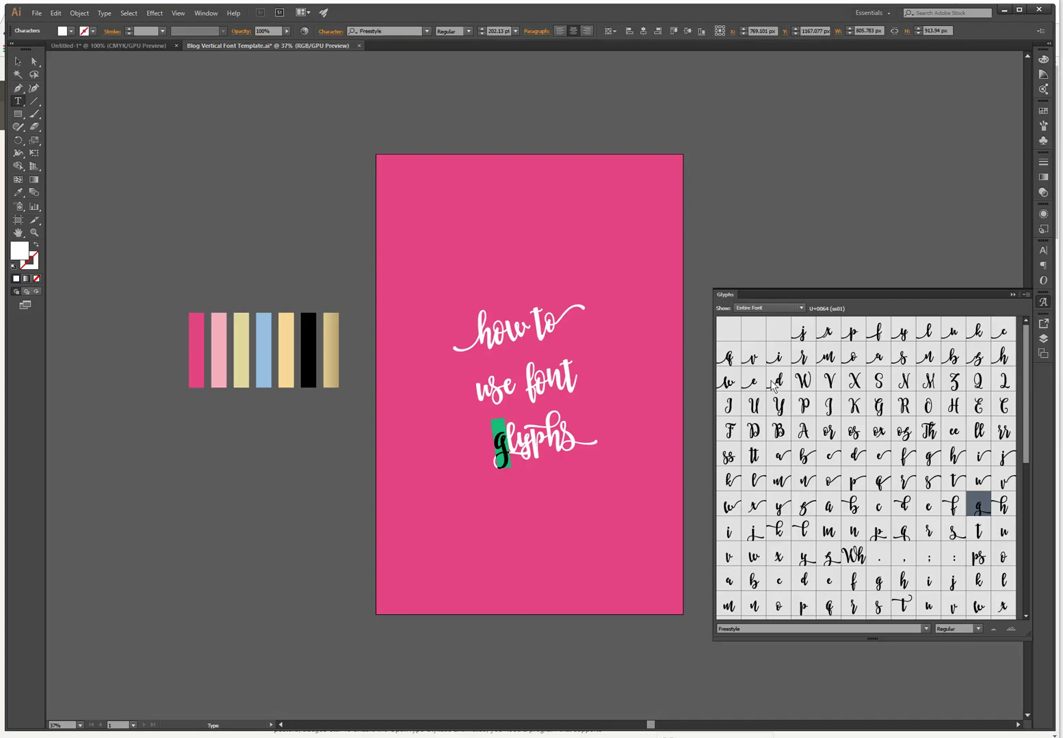
{"action": "left_click", "coordinate": [739, 354]}
{"action": "double_click", "coordinate": [880, 582]}
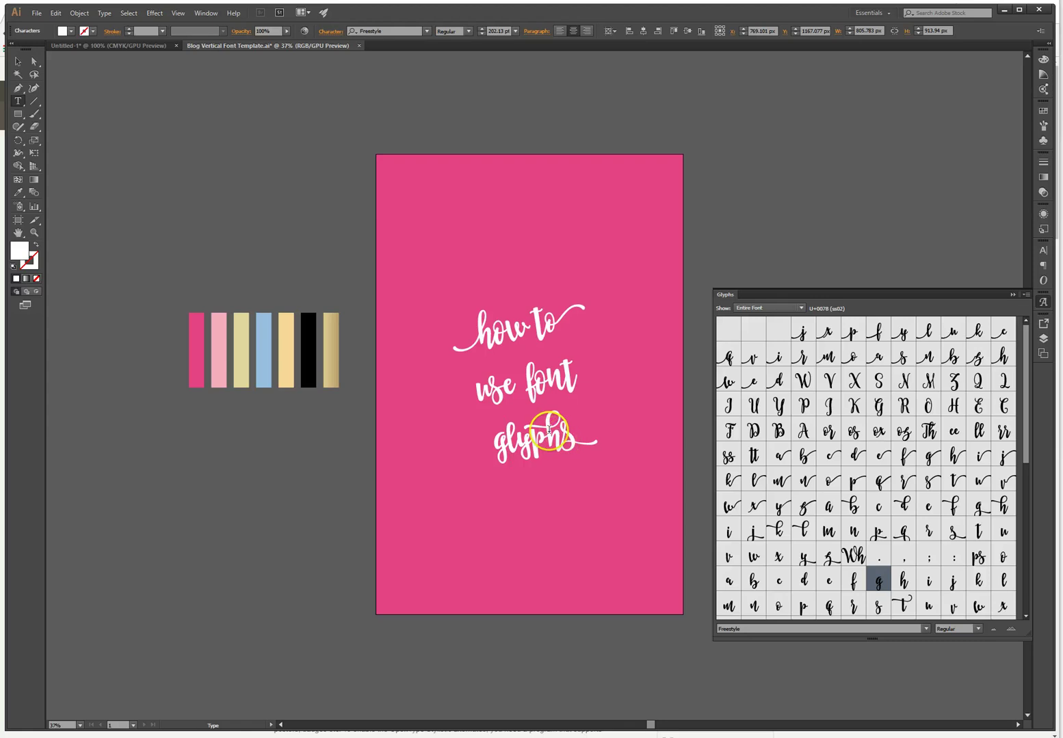
Give the final s of 'glyphs' a swash, and change the u of 'use' to a plain alternate u.
{"action": "left_click_drag", "start_coordinate": [563, 440], "coordinate": [583, 440]}
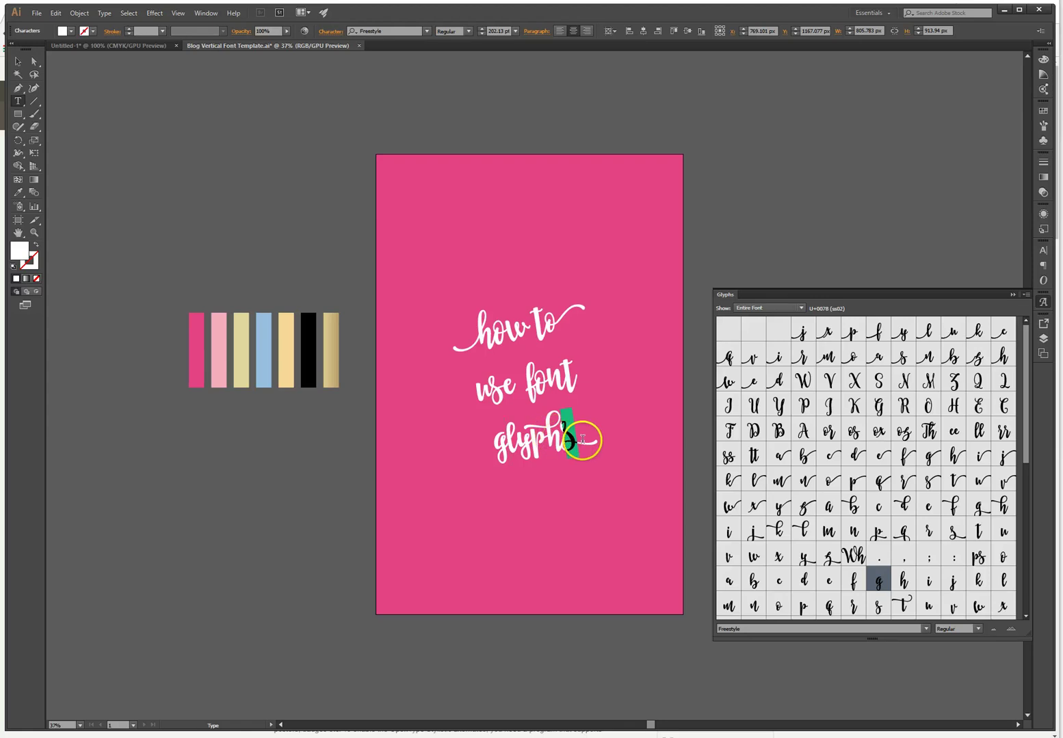
{"action": "double_click", "coordinate": [928, 482]}
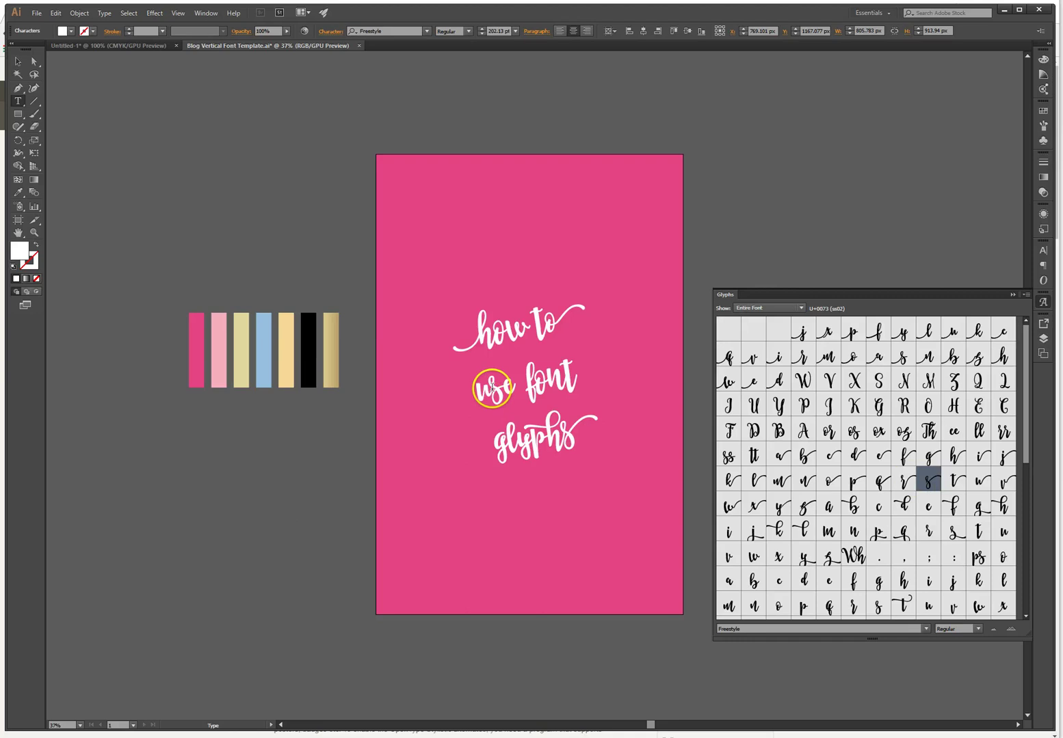
{"action": "left_click_drag", "start_coordinate": [472, 389], "coordinate": [493, 389]}
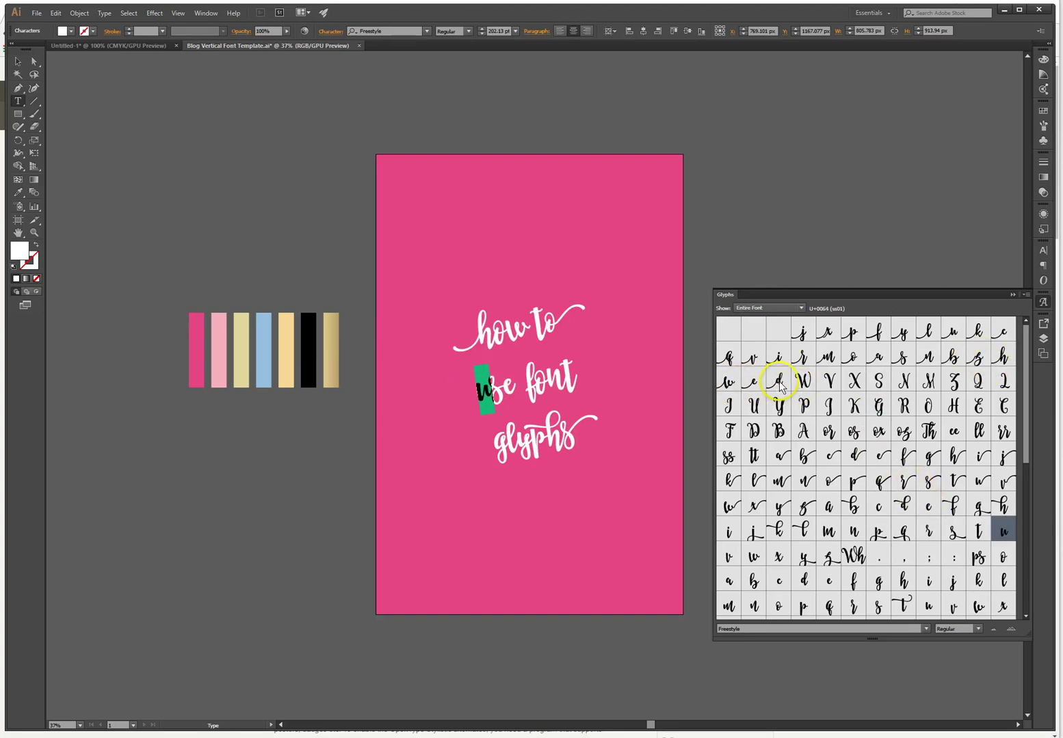
{"action": "double_click", "coordinate": [953, 331]}
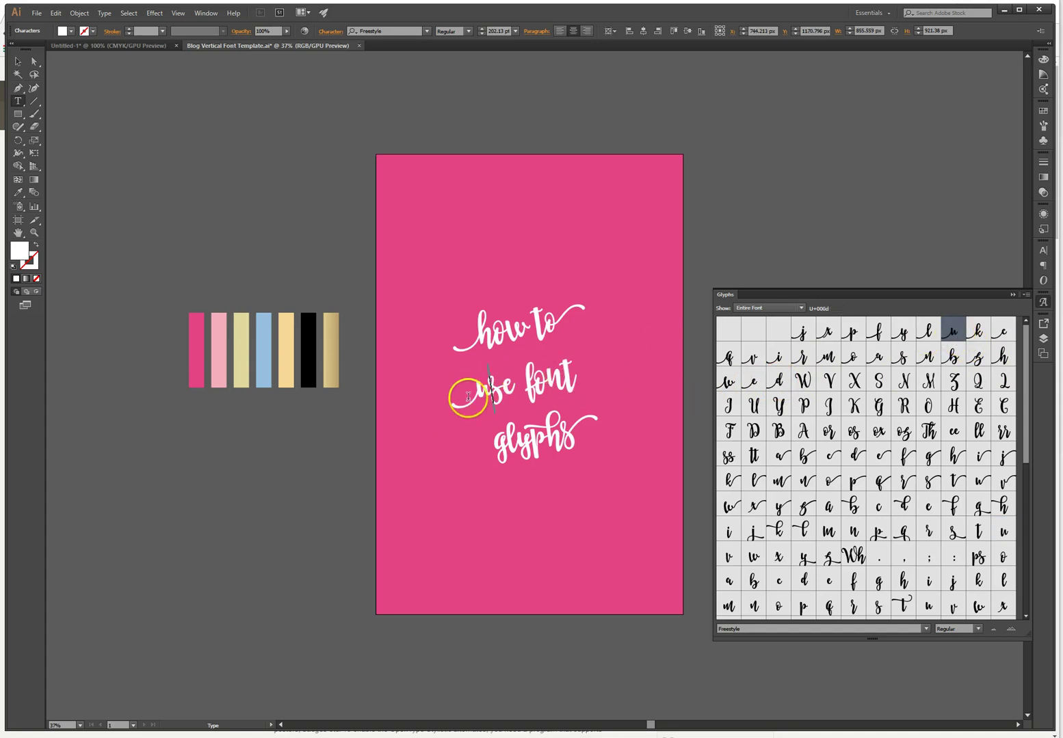
{"action": "left_click_drag", "start_coordinate": [487, 388], "coordinate": [463, 386]}
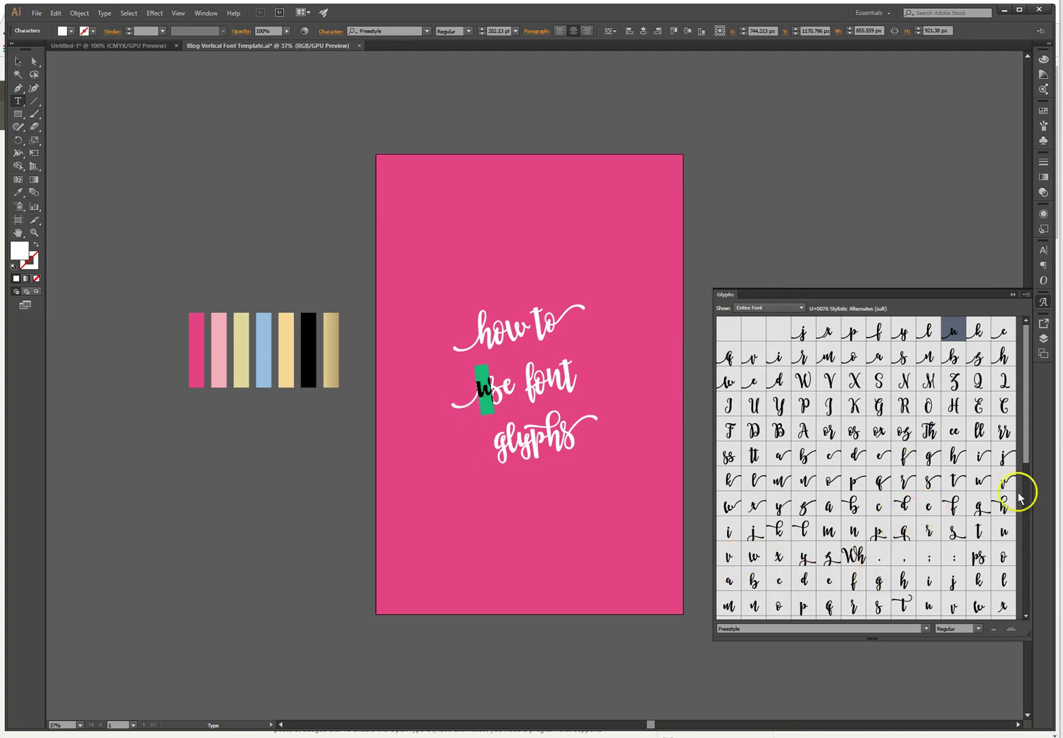
{"action": "double_click", "coordinate": [1003, 530]}
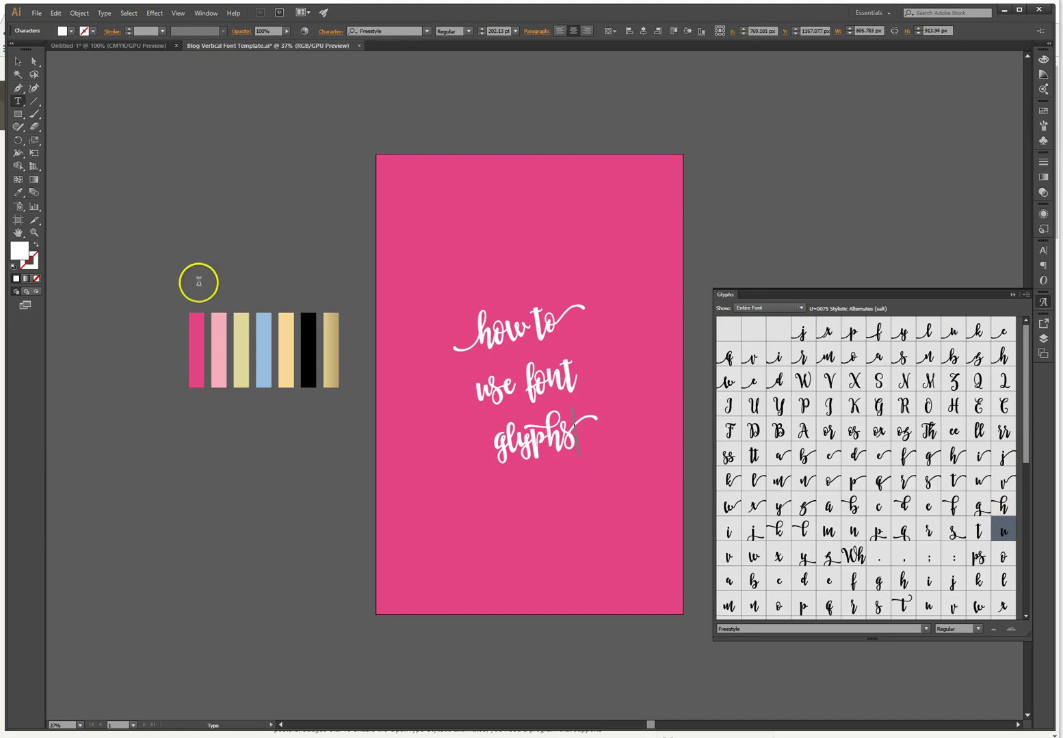
Switch to the Selection tool, collapse the Glyphs panel, and deselect everything on the artboard.
{"action": "left_click", "coordinate": [17, 61]}
{"action": "left_click", "coordinate": [192, 219]}
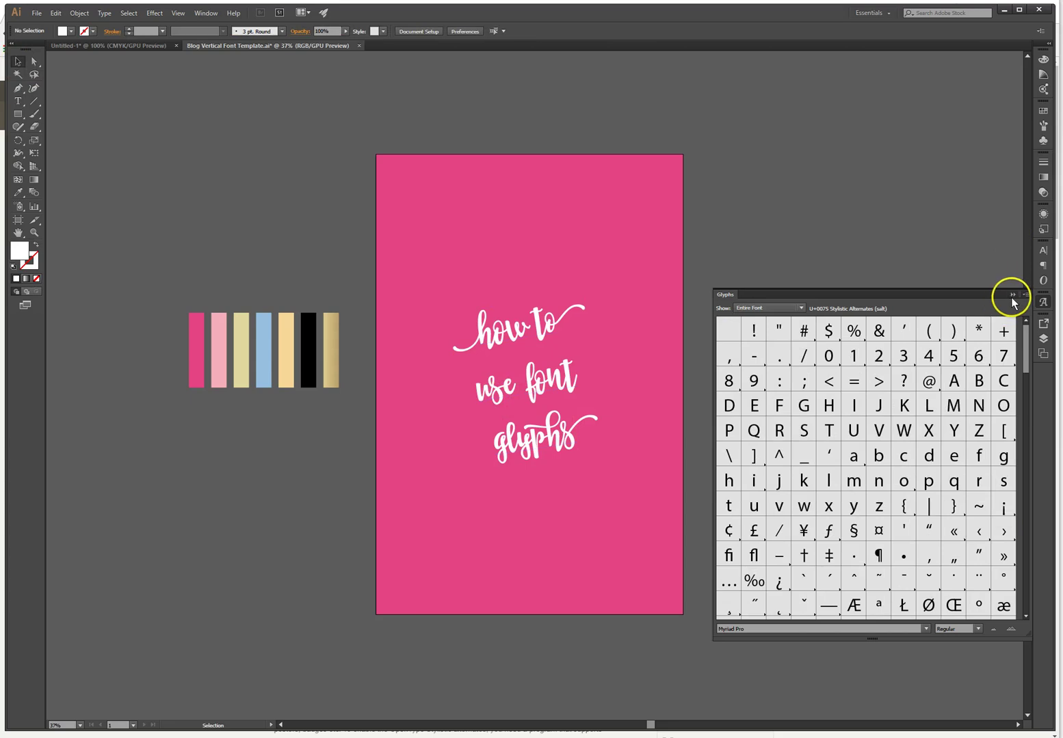
{"action": "left_click", "coordinate": [513, 325]}
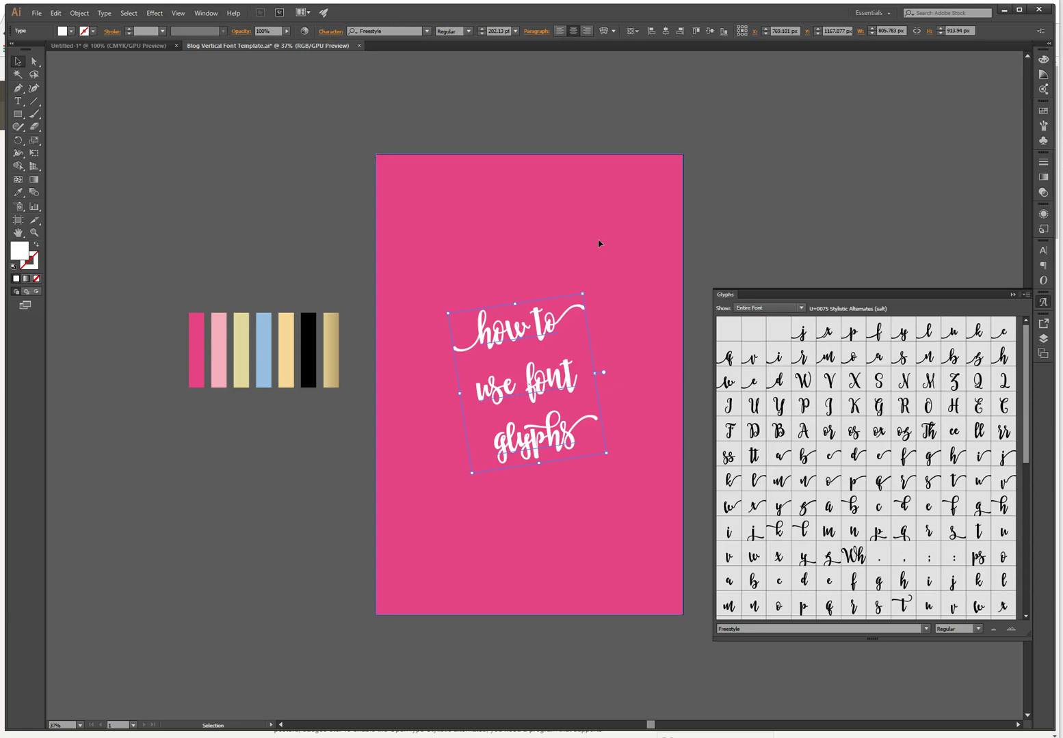
{"action": "left_click", "coordinate": [637, 248]}
{"action": "left_click", "coordinate": [617, 266]}
{"action": "left_click", "coordinate": [453, 358]}
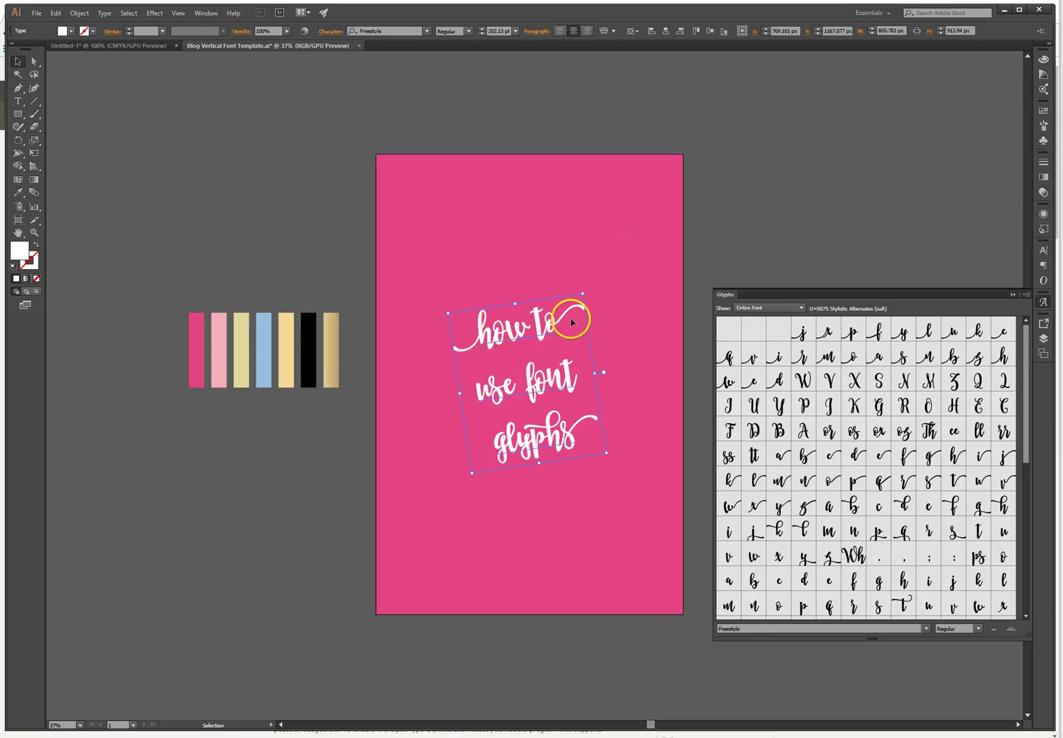
{"action": "left_click", "coordinate": [652, 387]}
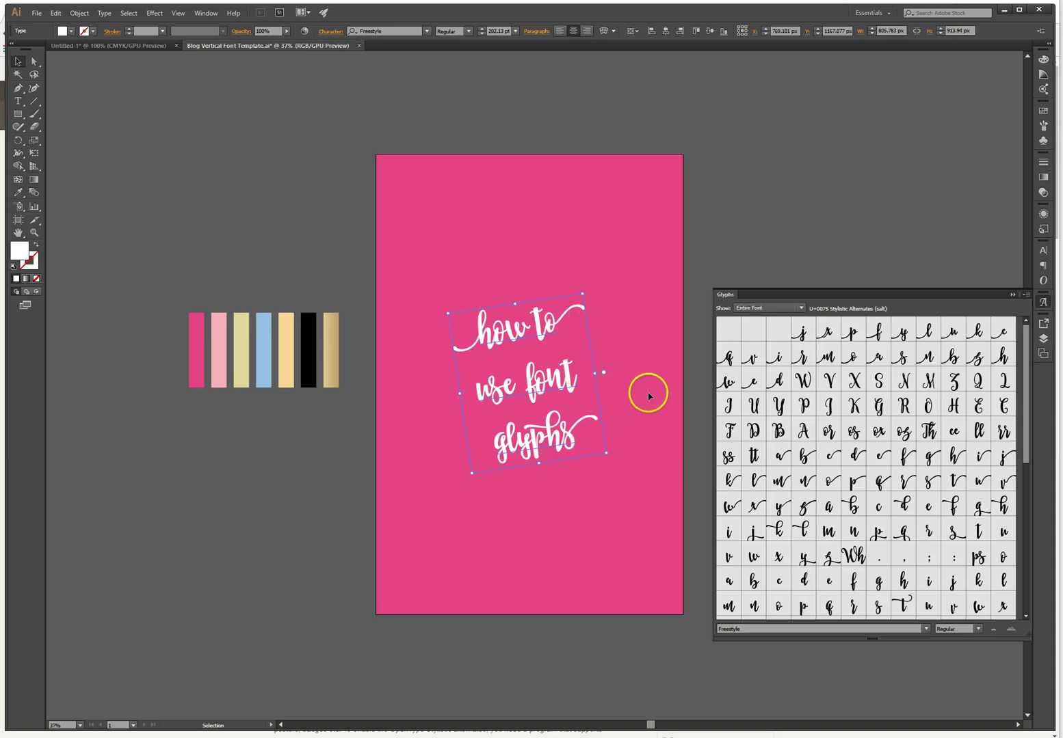
{"action": "left_click", "coordinate": [1012, 295]}
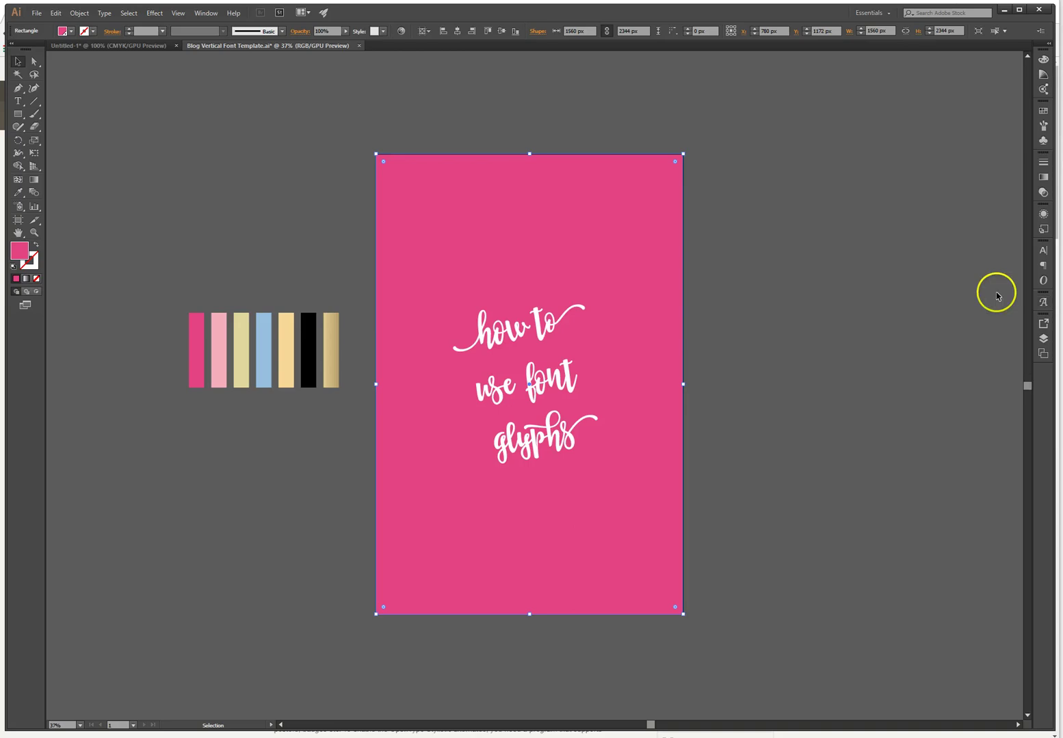
{"action": "left_click", "coordinate": [783, 289]}
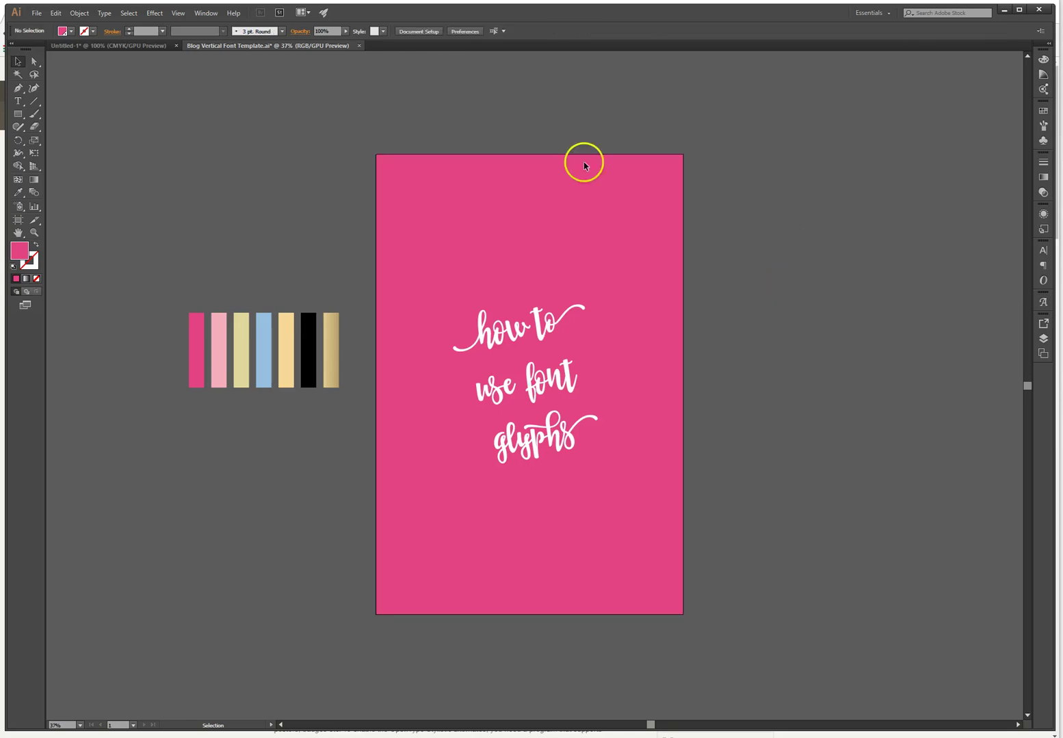
Open the Glyphs panel via Window > Type and select the poster text to load its Freestyle glyphs.
{"action": "left_click", "coordinate": [206, 14]}
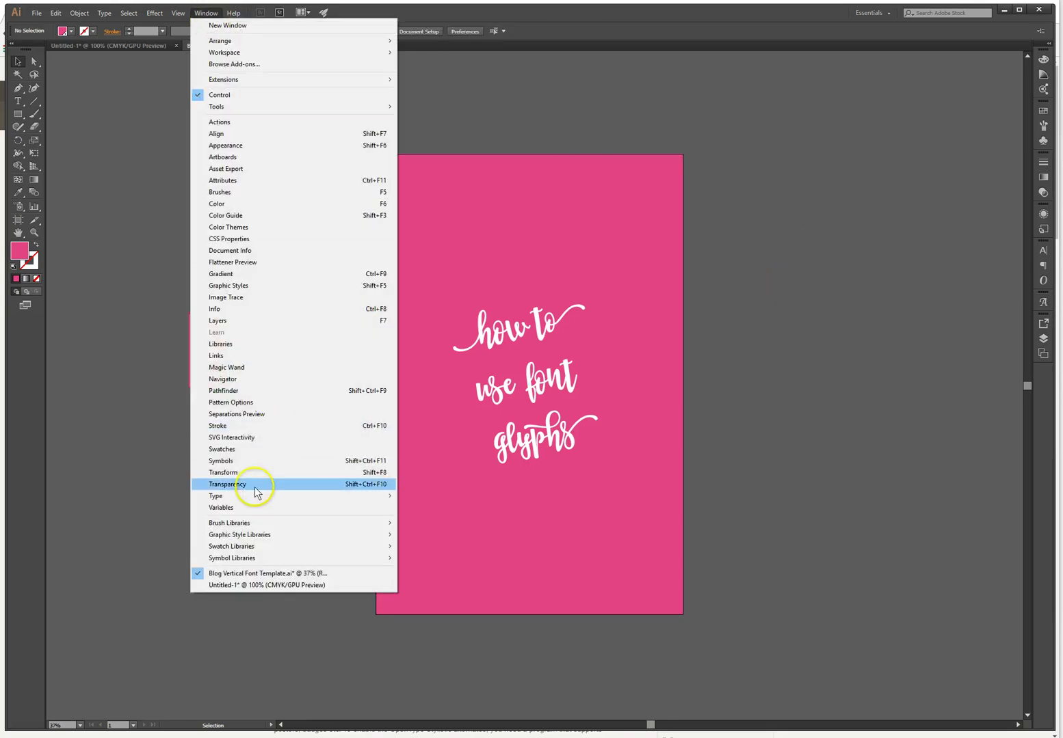
{"action": "mouse_move", "coordinate": [253, 495]}
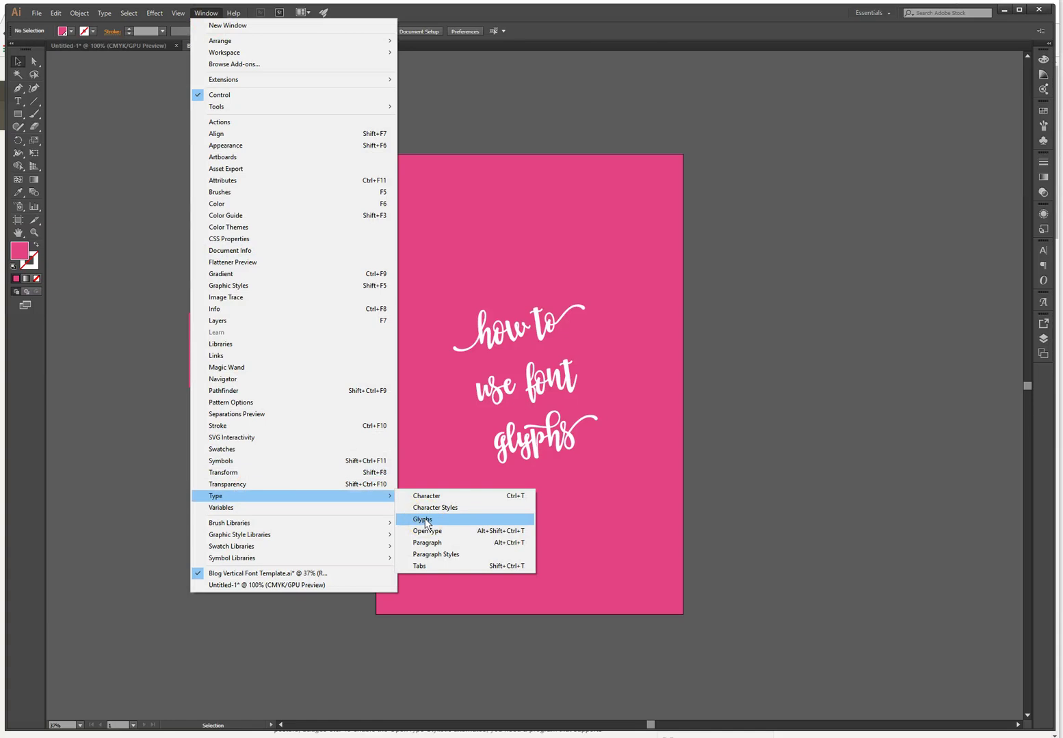
{"action": "left_click", "coordinate": [425, 522]}
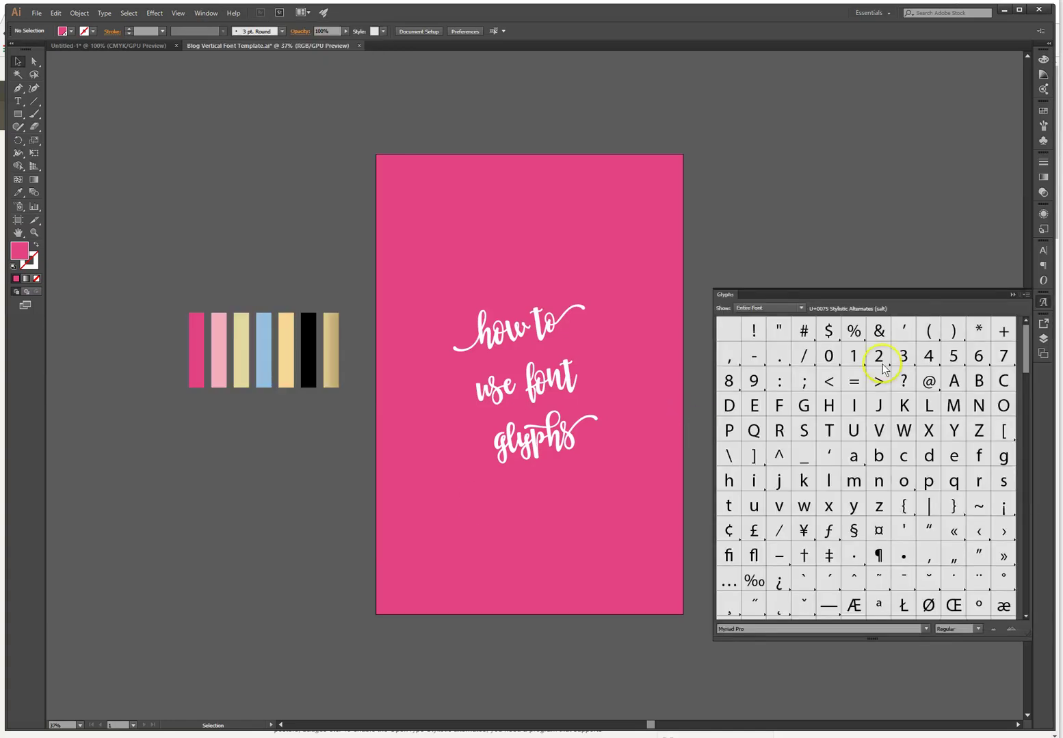
{"action": "left_click", "coordinate": [513, 335]}
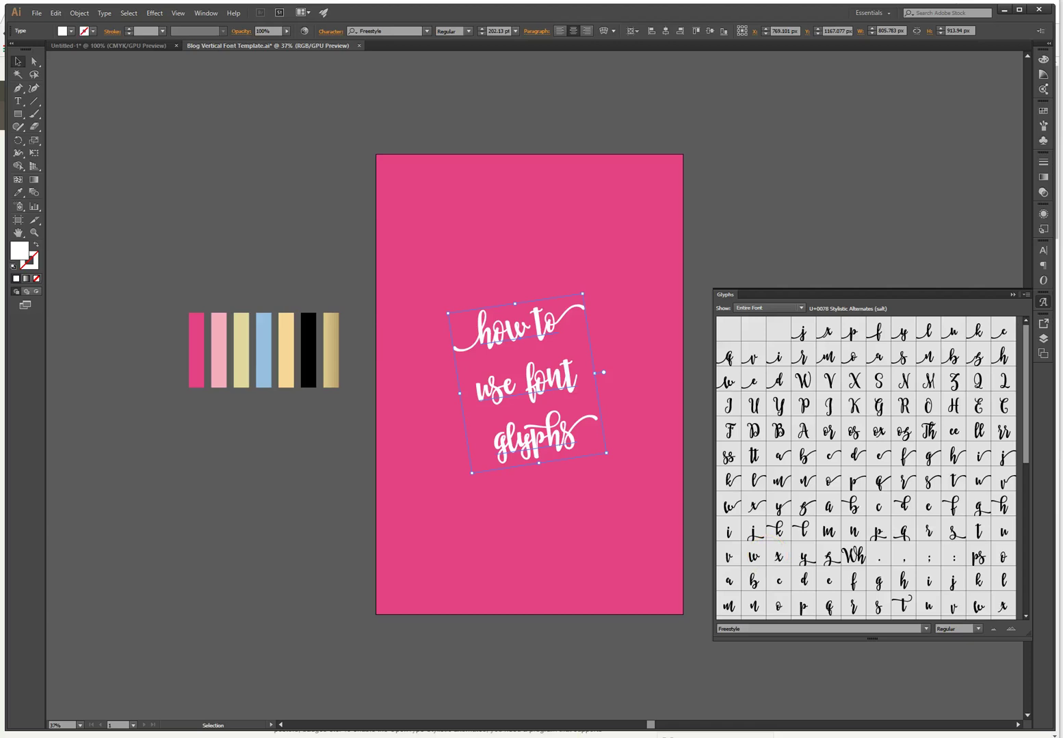
{"action": "mouse_move", "coordinate": [410, 736]}
{"action": "left_click", "coordinate": [415, 711]}
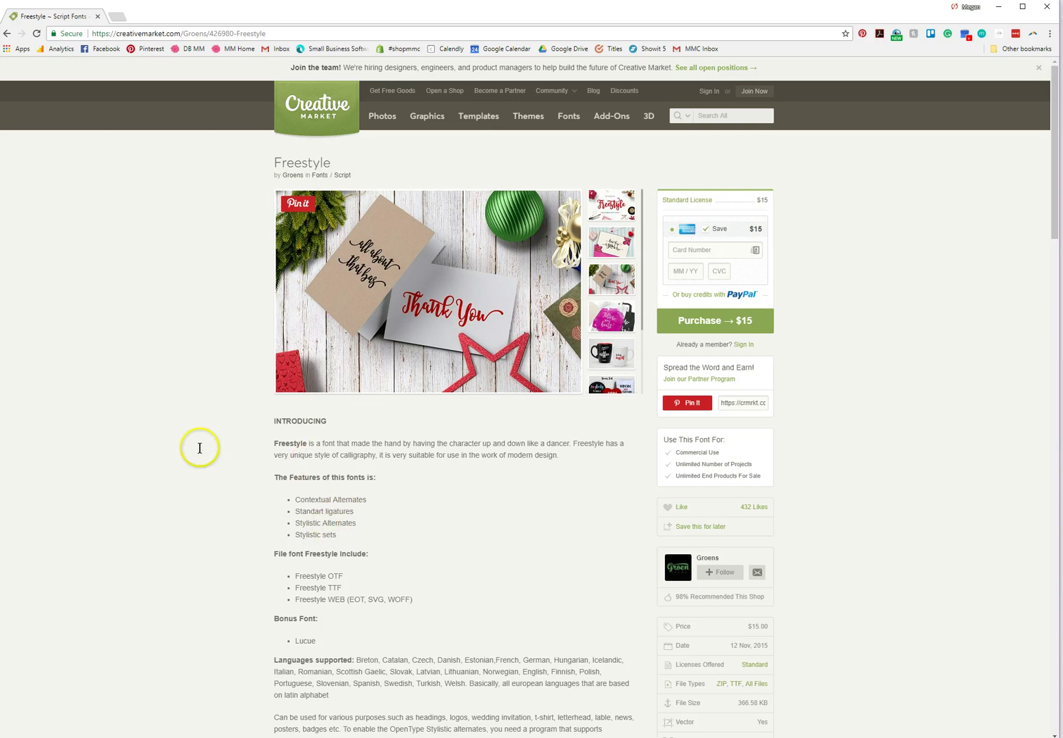
{"action": "scroll", "coordinate": [254, 517], "scroll_direction": "down", "scroll_amount": 1}
{"action": "scroll", "coordinate": [254, 514], "scroll_direction": "down", "scroll_amount": 3}
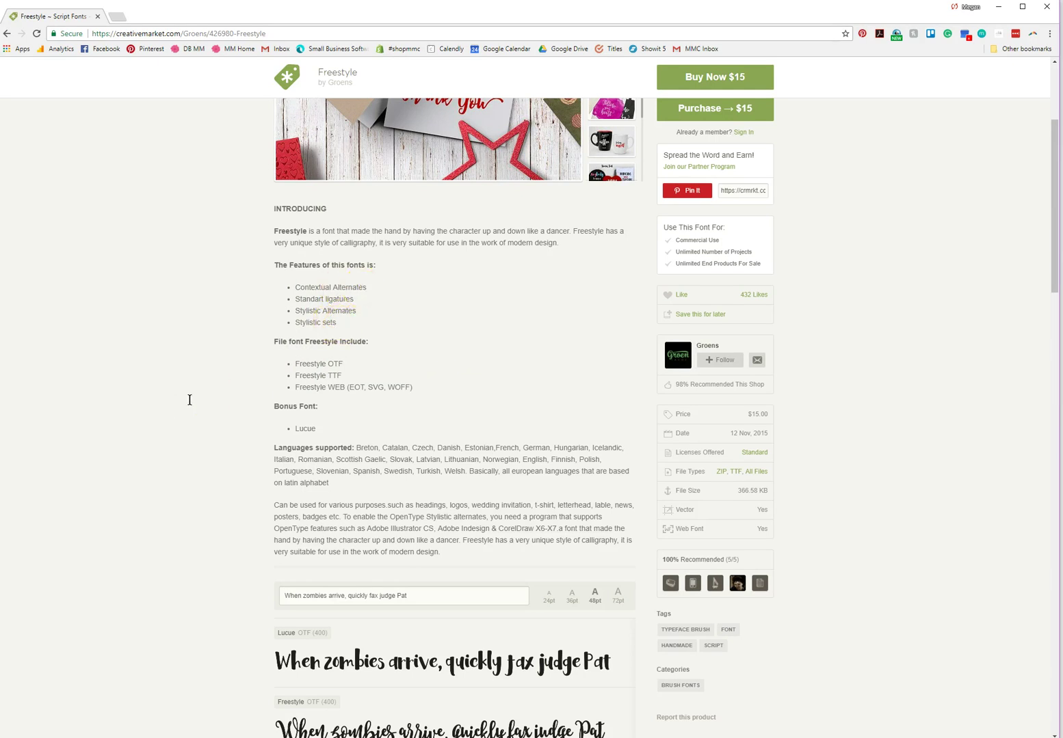
{"action": "scroll", "coordinate": [190, 399], "scroll_direction": "down", "scroll_amount": 6}
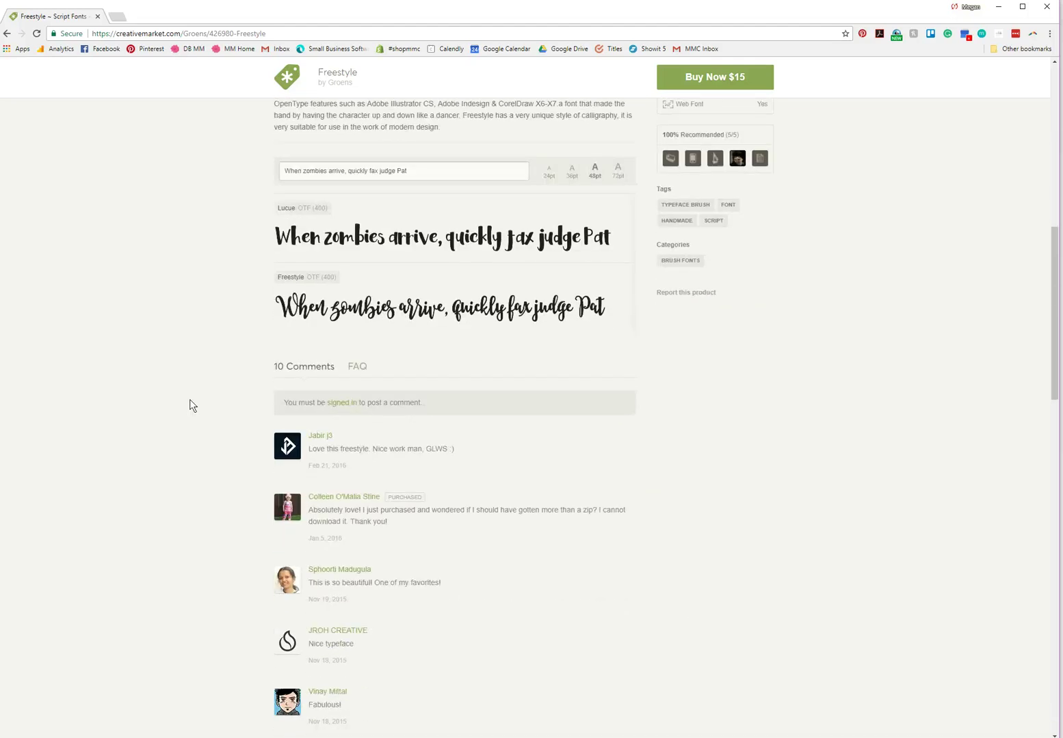
{"action": "scroll", "coordinate": [189, 399], "scroll_direction": "up", "scroll_amount": 8}
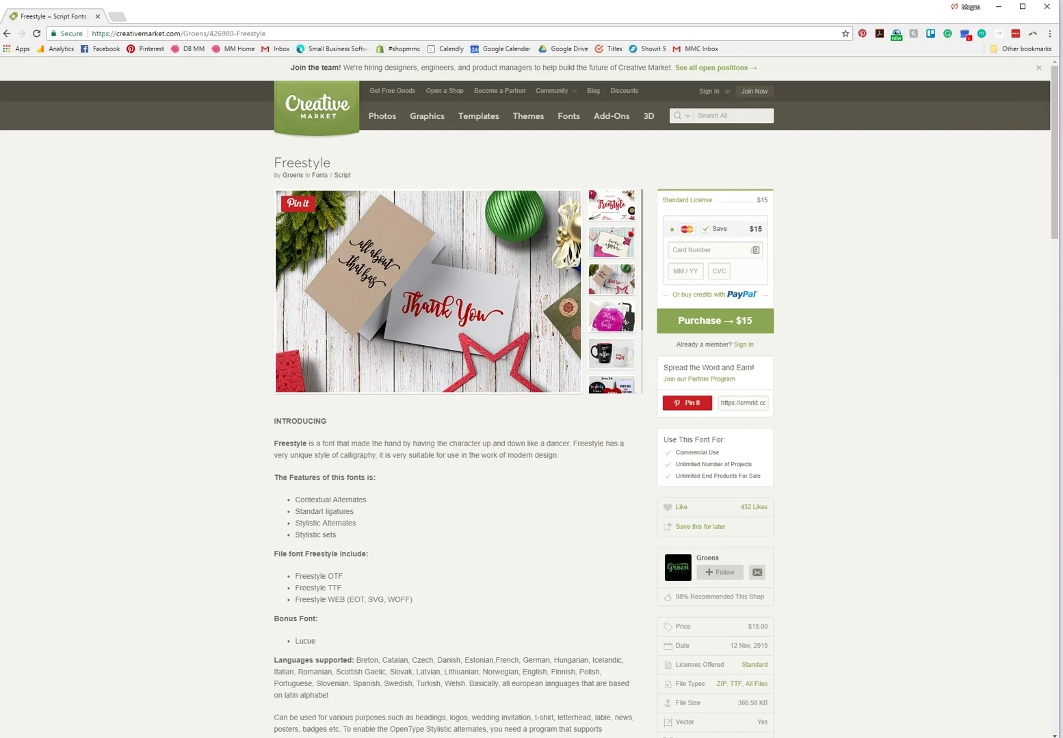
{"action": "key", "text": "alt+Tab"}
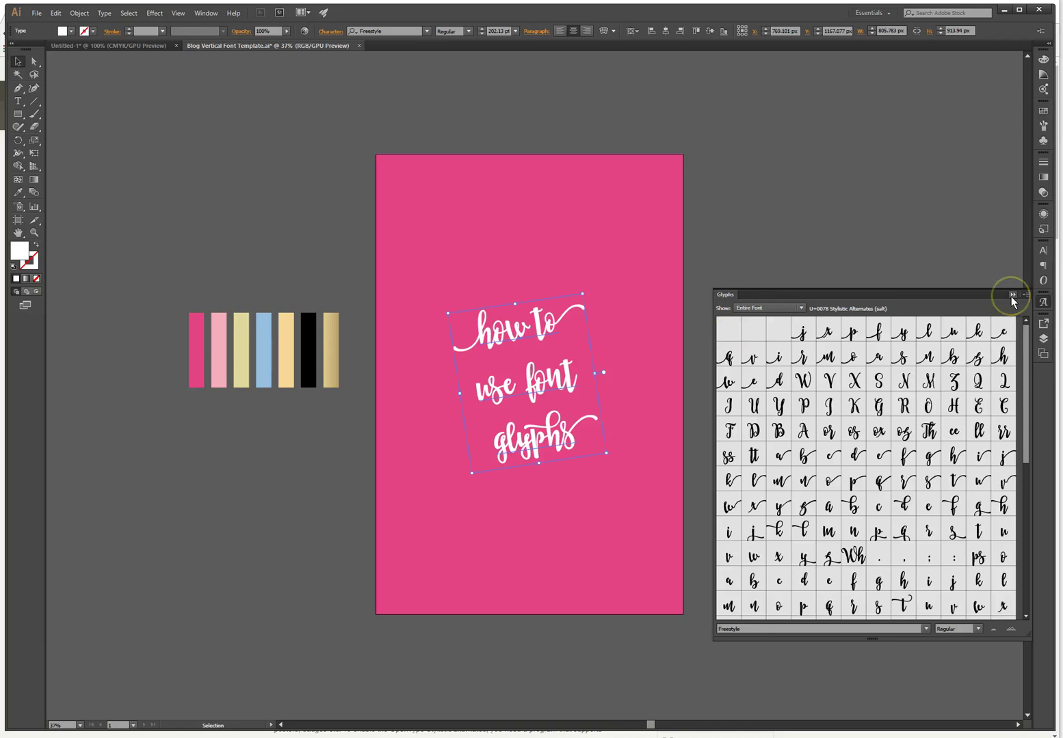